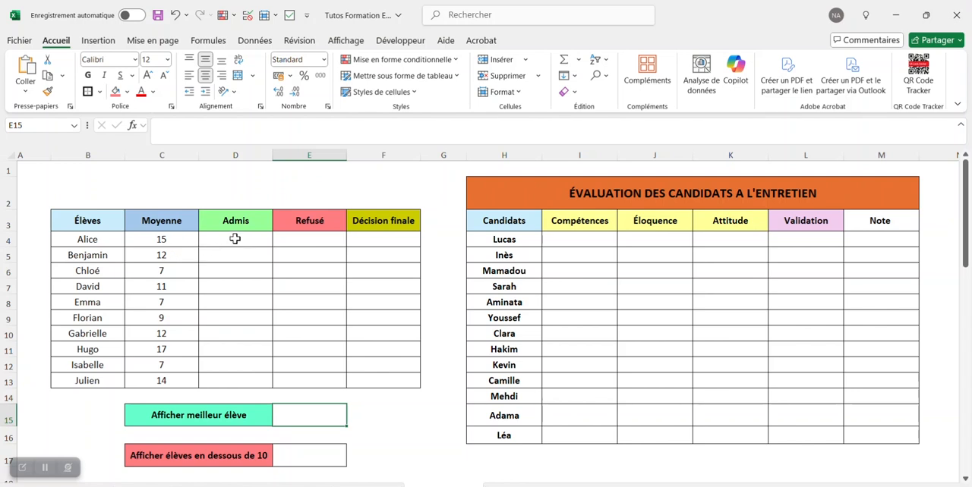
Step: Insert checkboxes in the Admis and Refusé cells for all students, D4:E13
drag(235, 239, 327, 380)
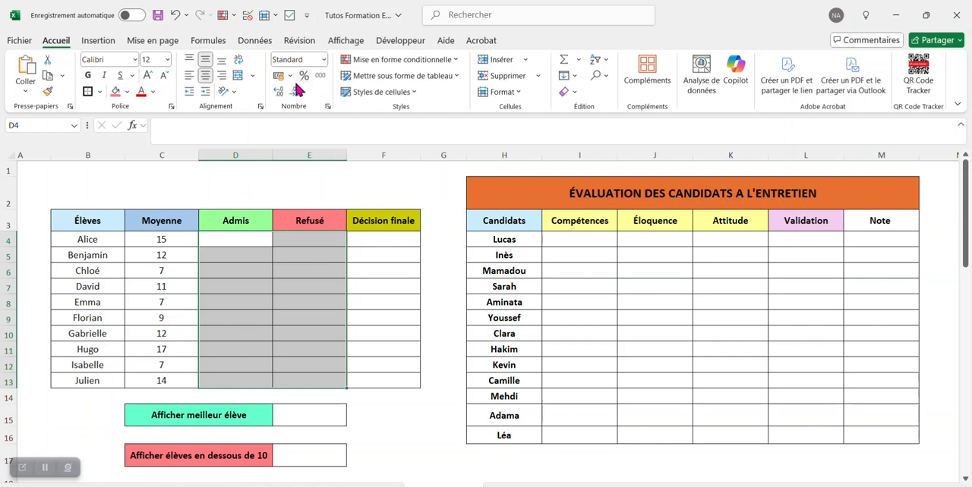
click(104, 41)
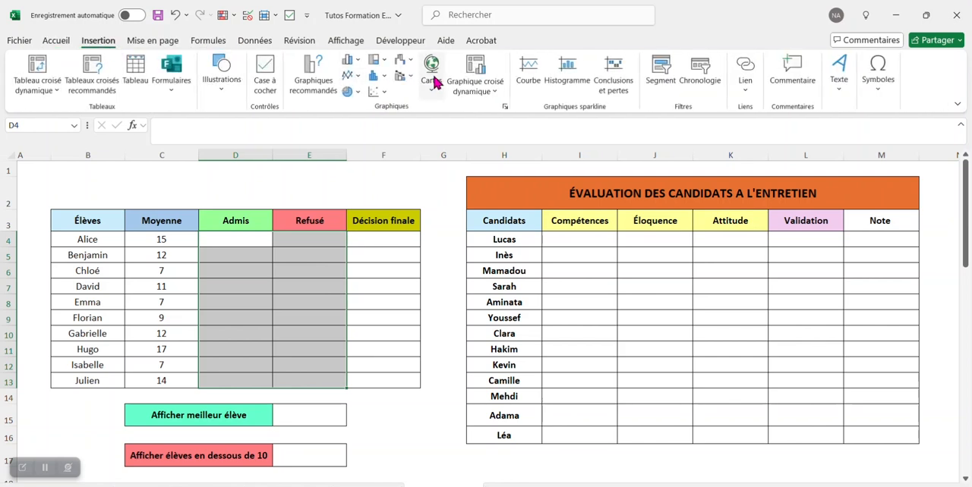
click(265, 72)
click(310, 169)
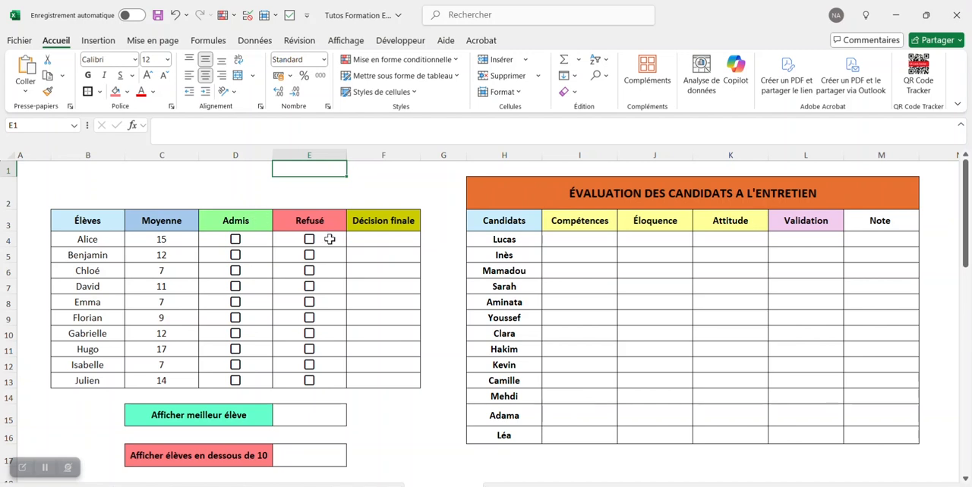
Step: Begin an SI formula in F4 that returns "Admis" when D4=VRAI
click(365, 239)
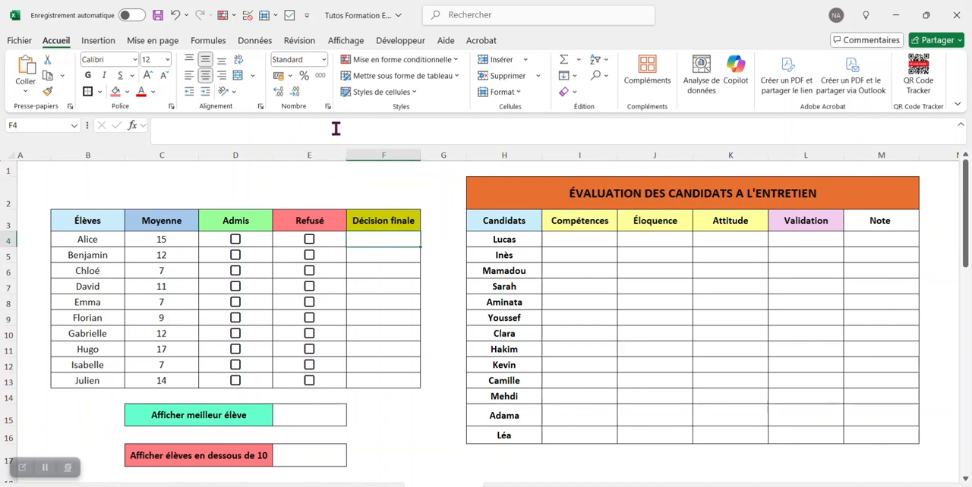
click(336, 134)
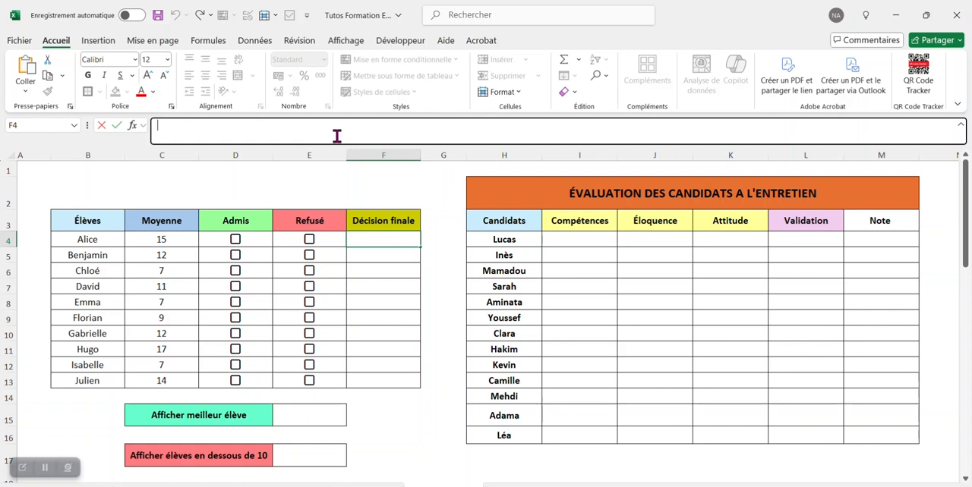
text(=si()
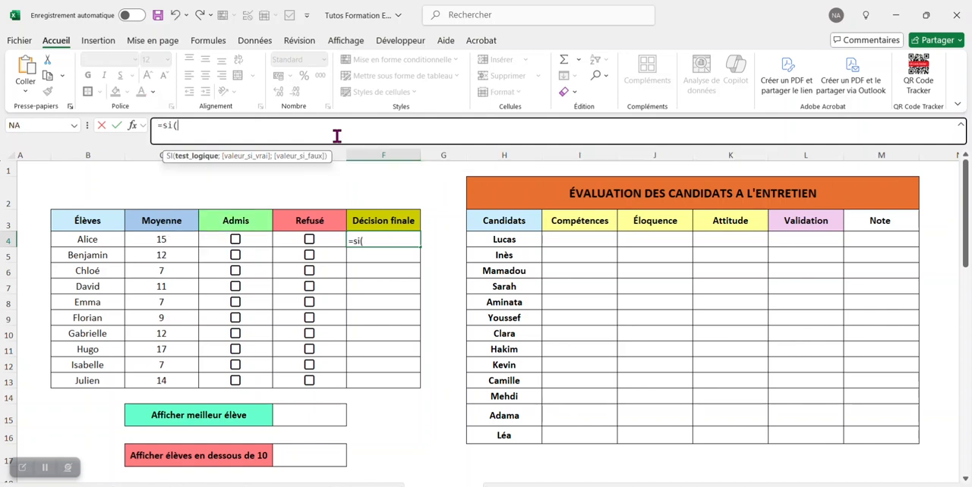
click(255, 238)
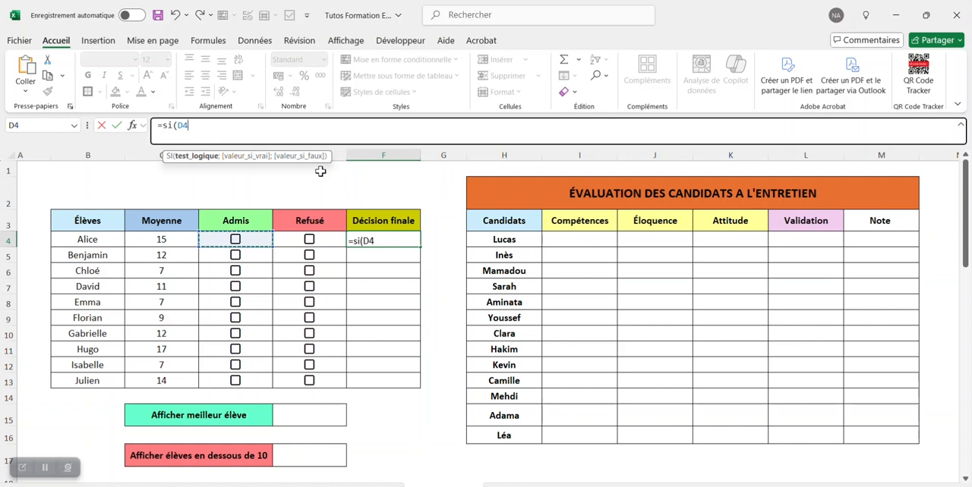
text(=vrai;)
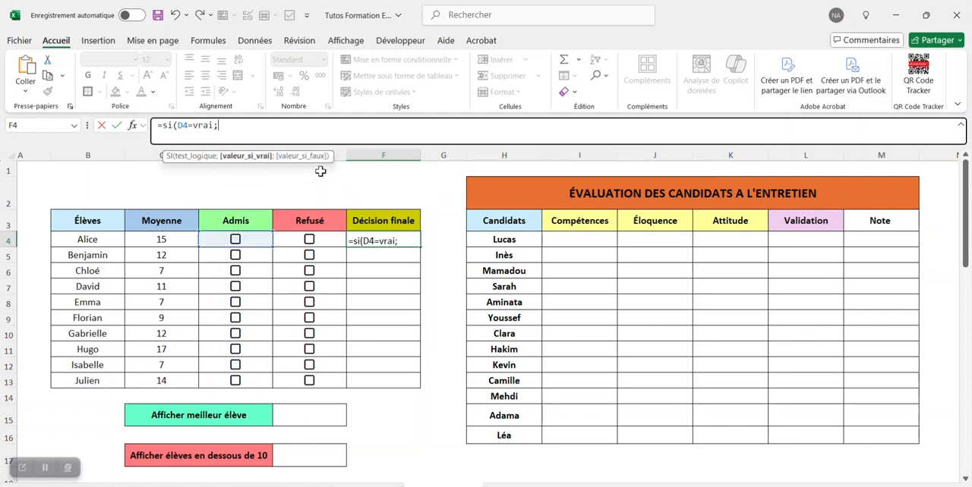
text("Adm)
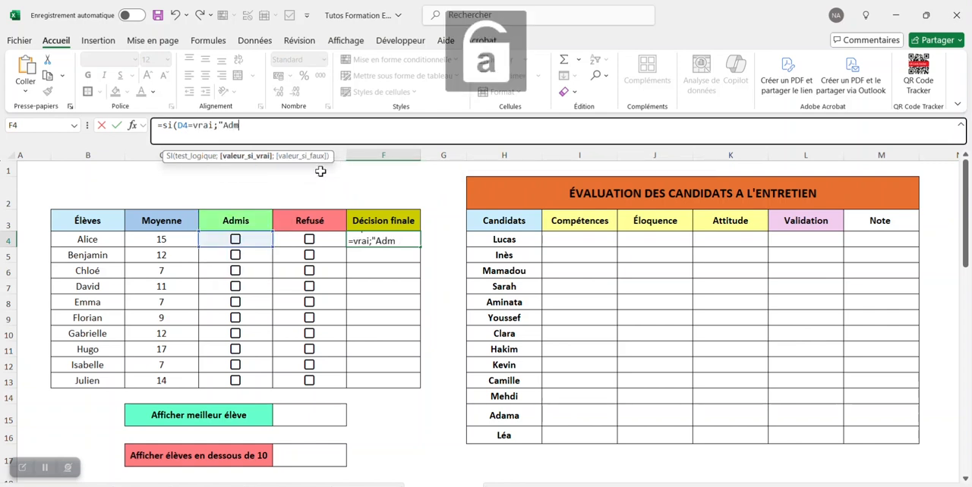
text(is";si()
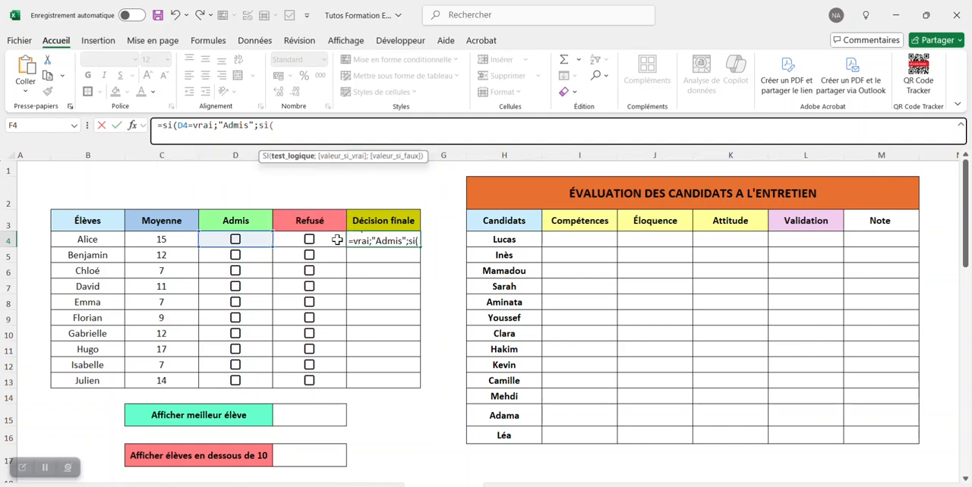
Step: Complete the F4 formula with a nested SI returning "Refusé" when E4=VRAI and an empty string otherwise
click(335, 240)
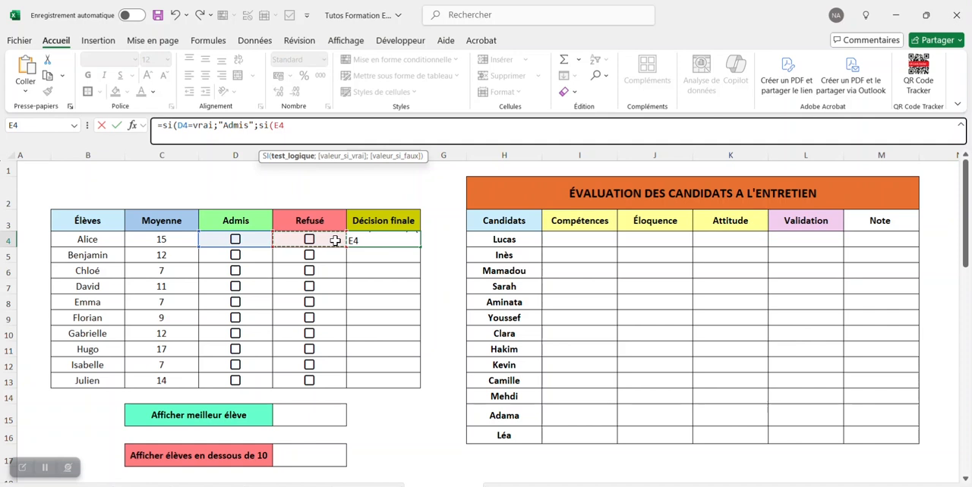
text(=vrai)
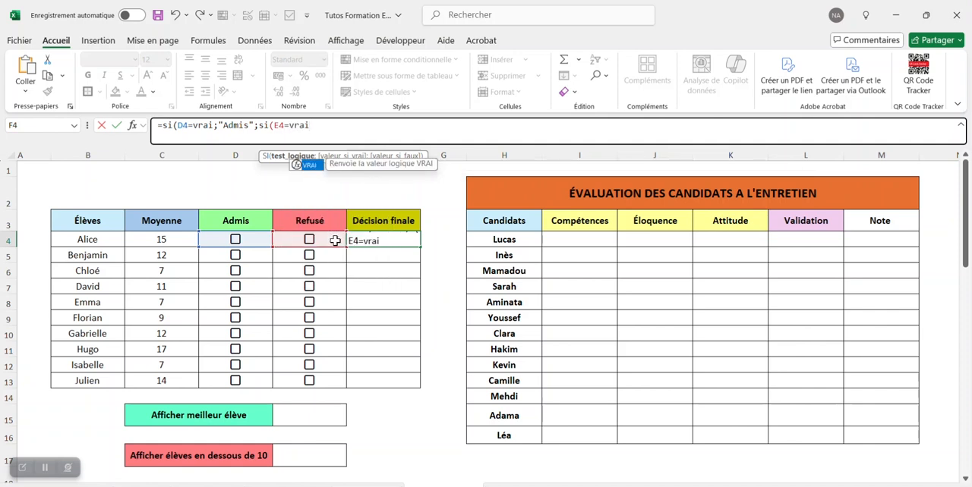
text(;")
key(Caps_Lock)
text(R)
key(Caps_Lock)
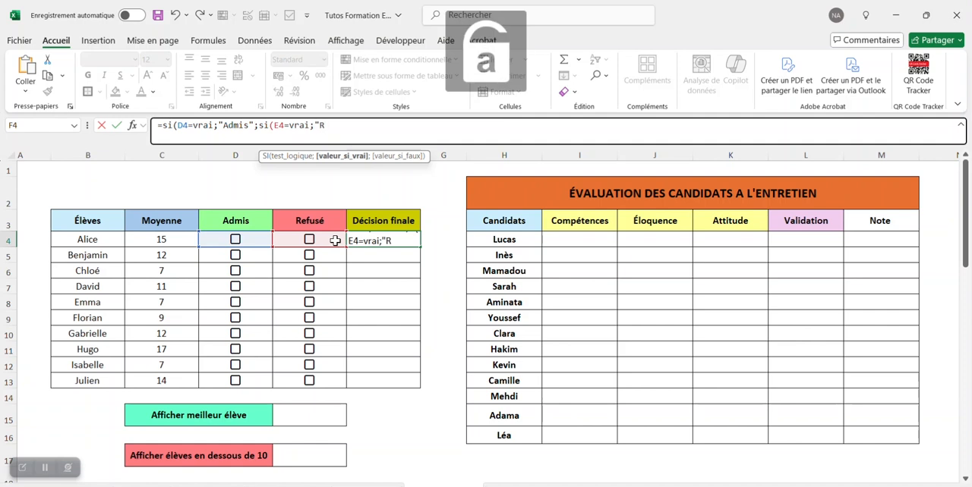
text(efusé)
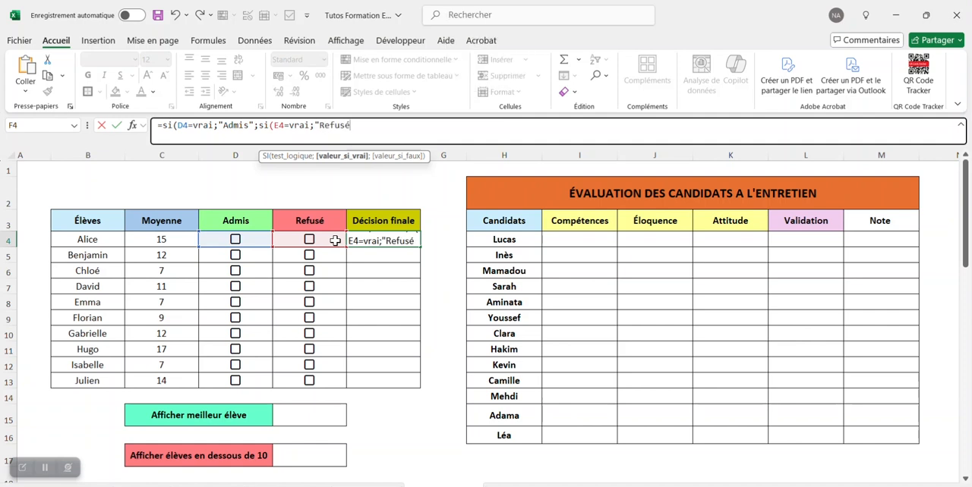
text(";)
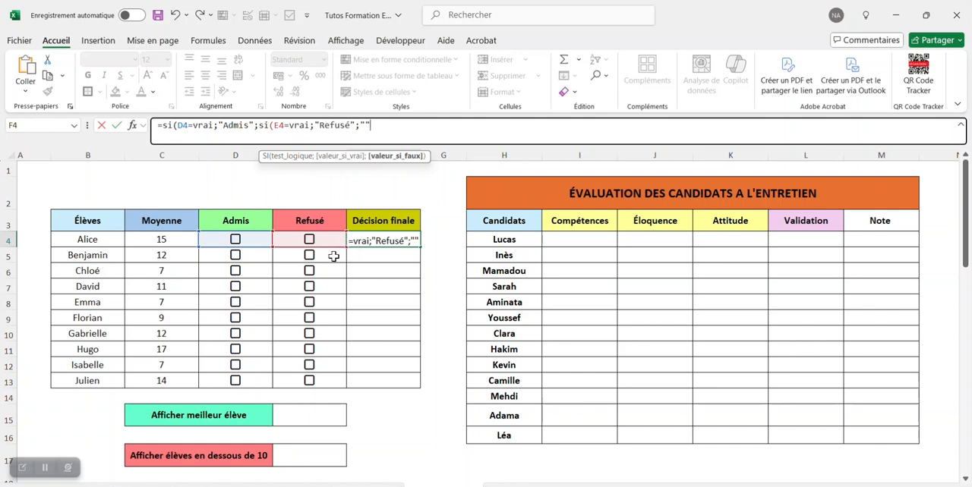
text())
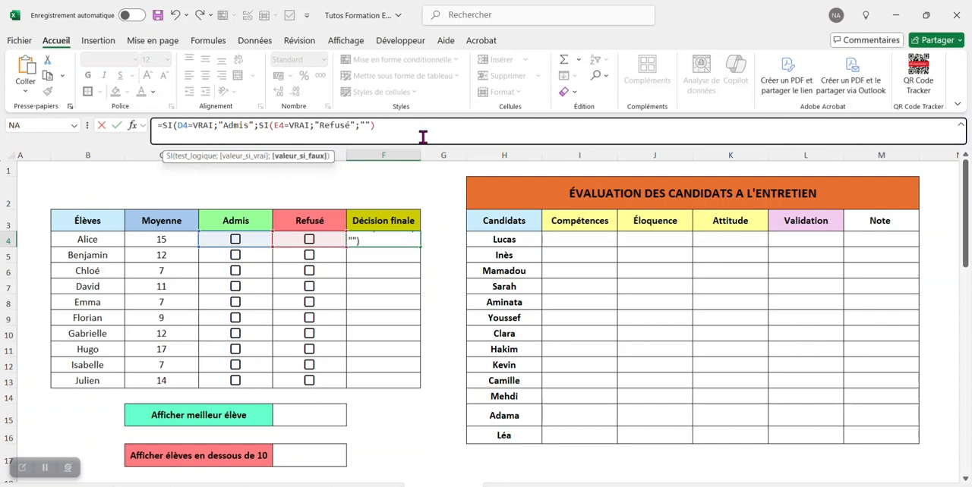
text())
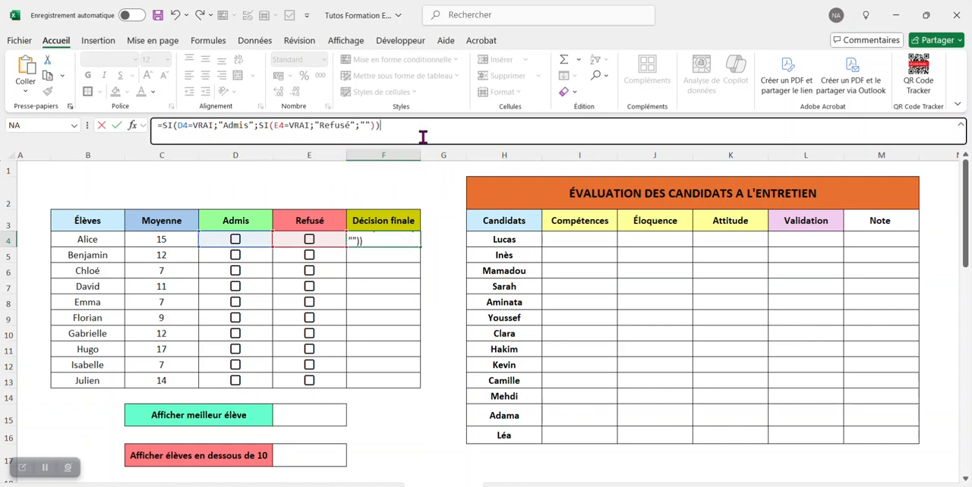
key(ctrl+Return)
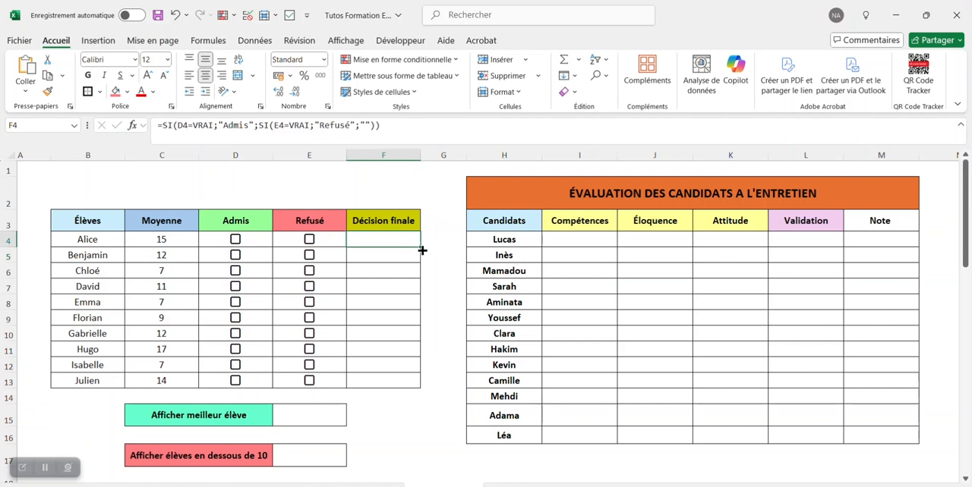
Step: Copy the F4 formula down the Décision finale column to F13
drag(420, 247, 414, 390)
click(423, 195)
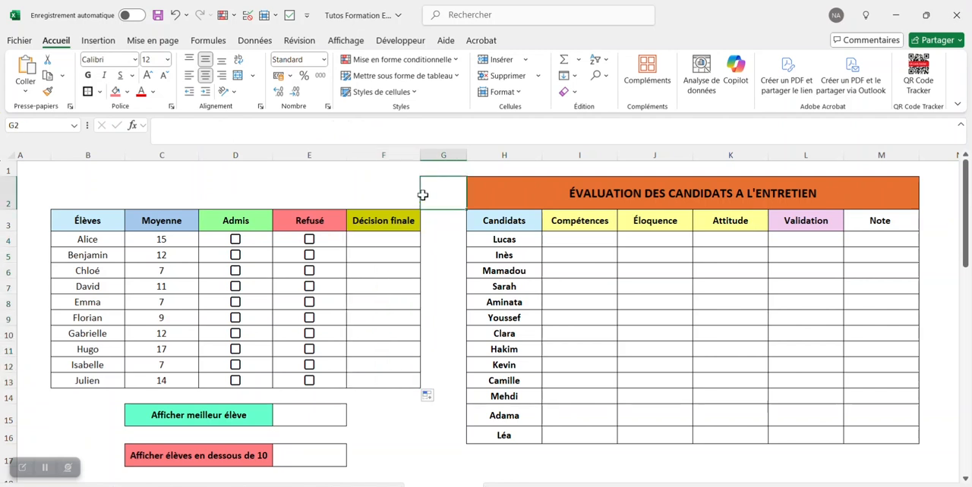
click(398, 239)
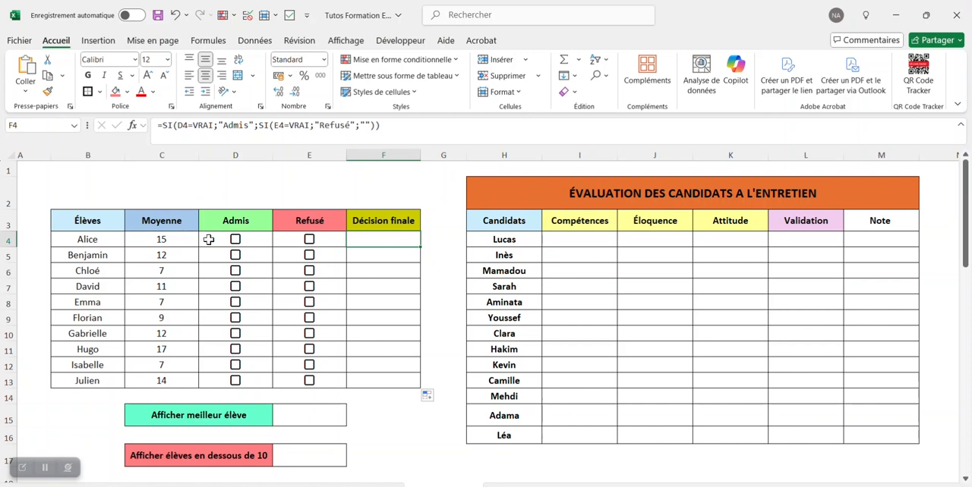
Step: Tick Admis for rows 4, 5, 7, 9, 10, 11 and 13, and Refusé for rows 6, 8 and 12
click(235, 240)
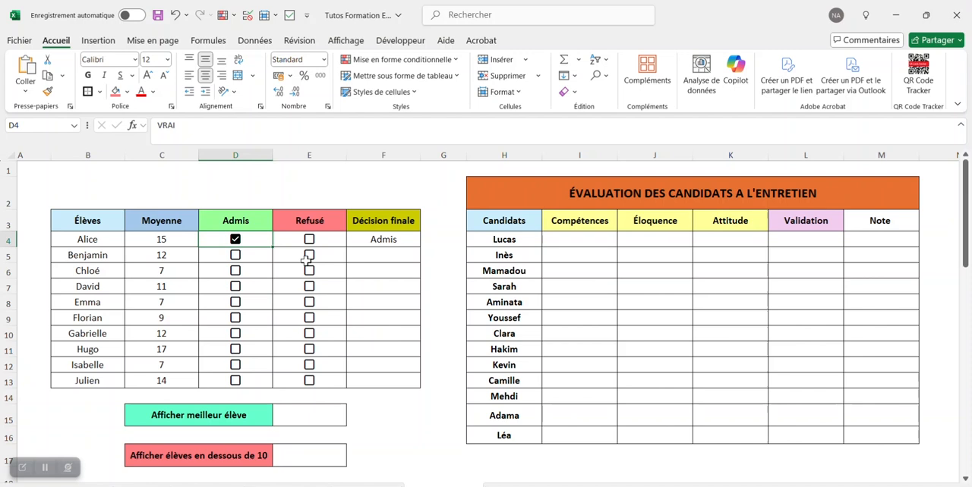
click(235, 255)
click(311, 273)
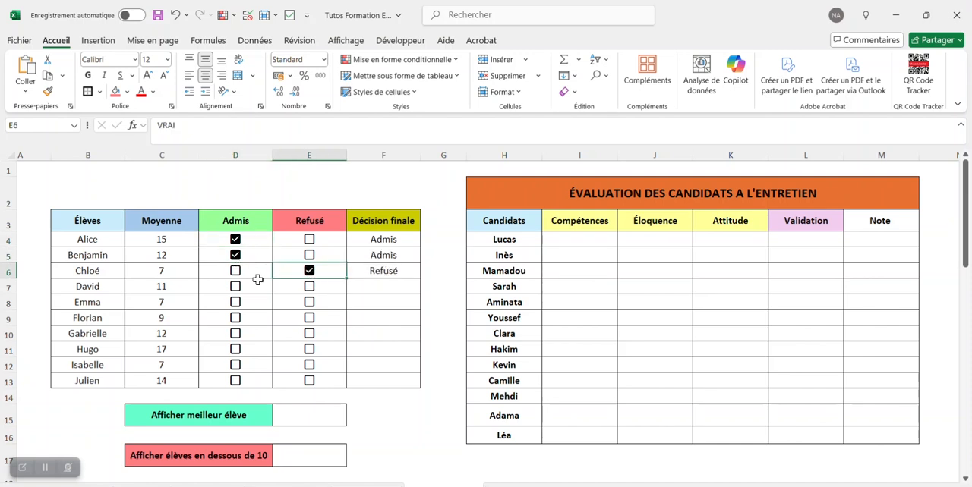
click(236, 287)
click(311, 303)
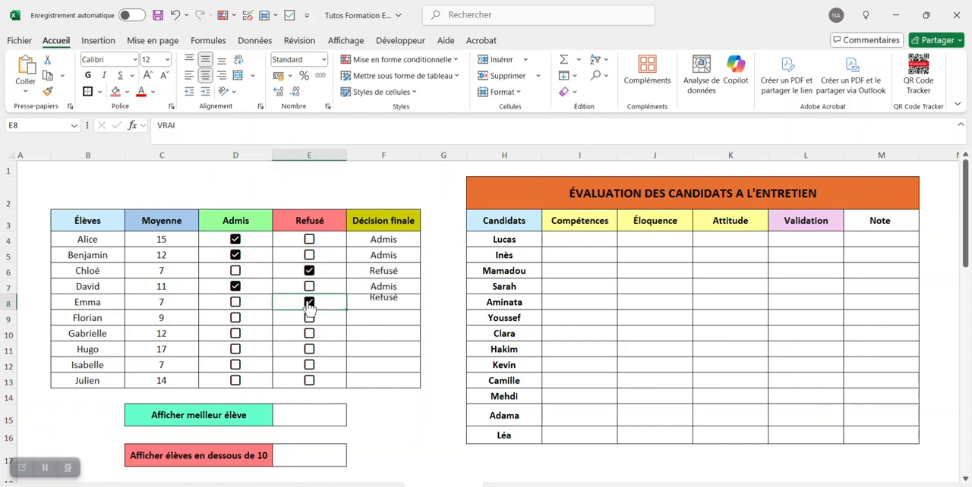
click(236, 320)
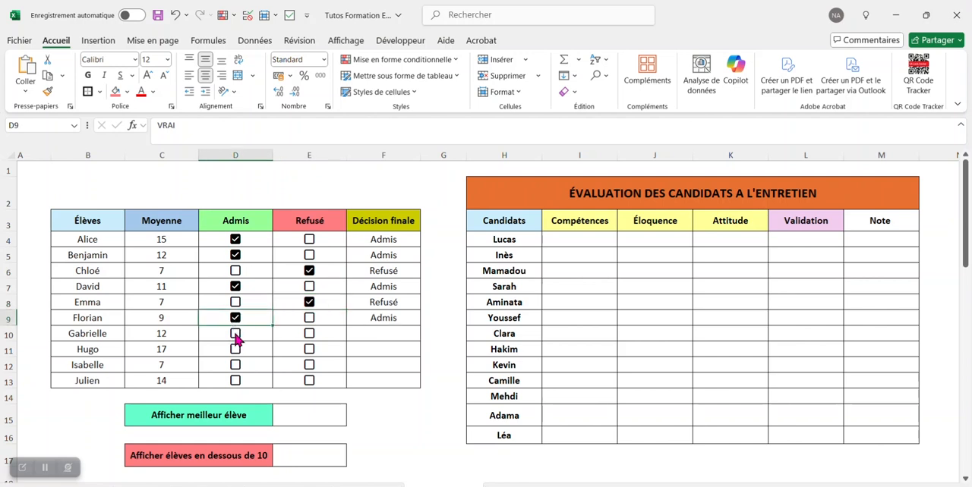
click(236, 334)
click(236, 350)
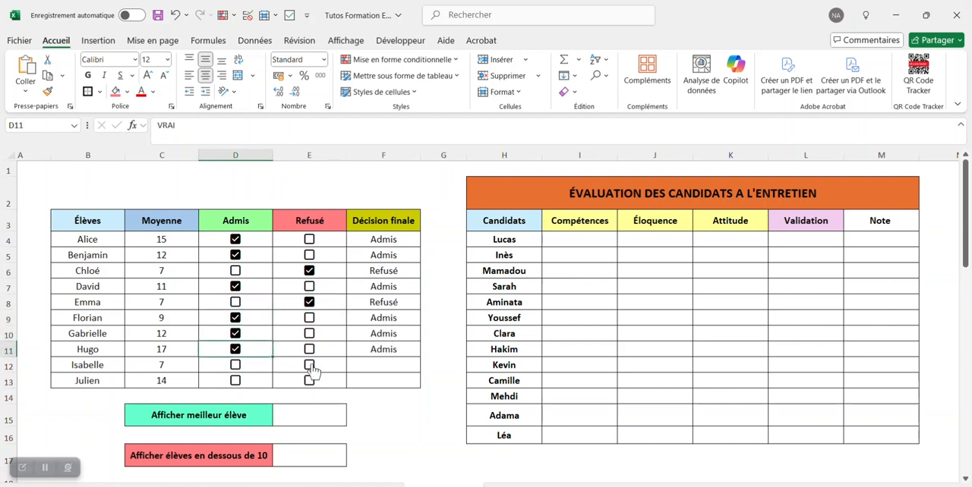
click(310, 366)
click(237, 381)
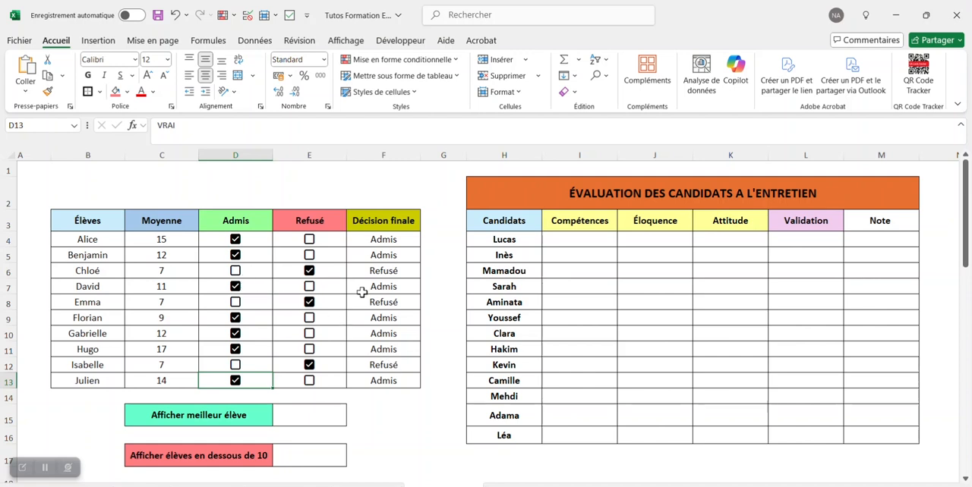
Step: Insert a checkbox in E15 beside "Afficher meilleur élève"
click(312, 418)
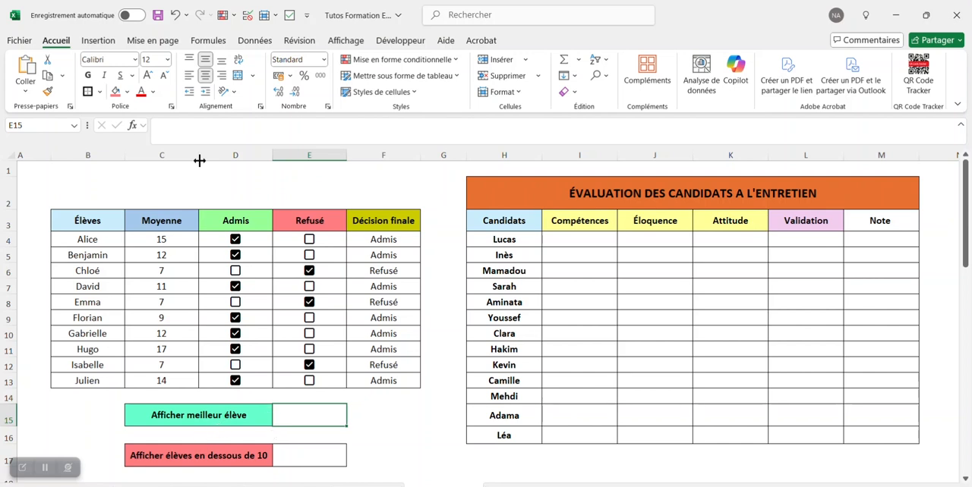
click(97, 40)
click(262, 80)
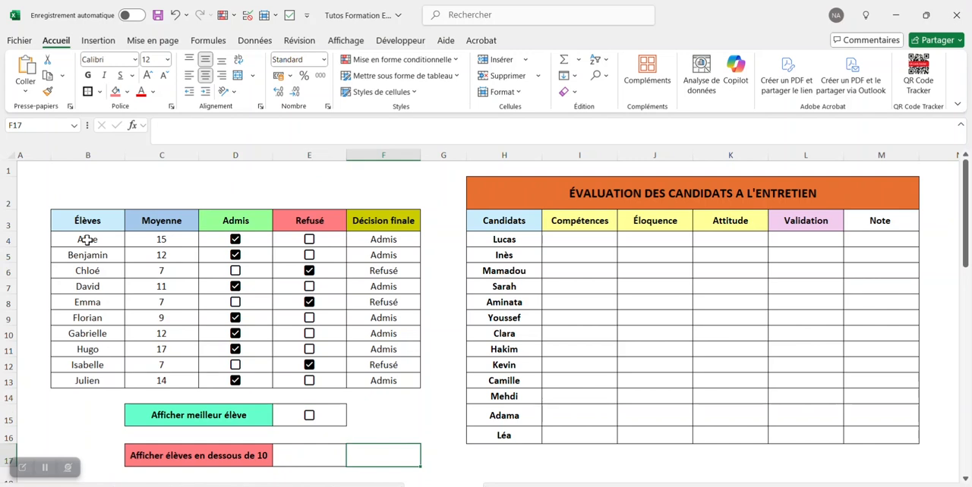
Step: Create a new conditional formatting rule for B4:F13 that uses a formula to determine the formatted cells
drag(83, 242, 383, 385)
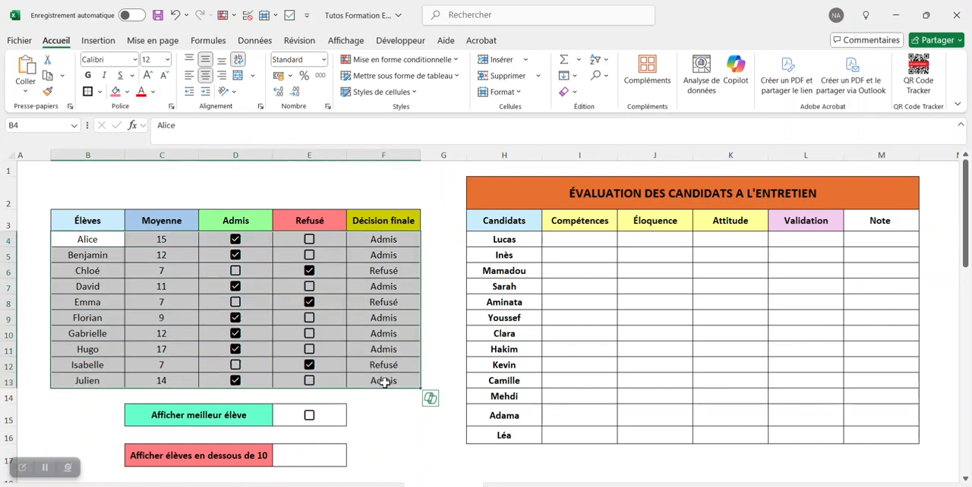
click(364, 61)
click(411, 212)
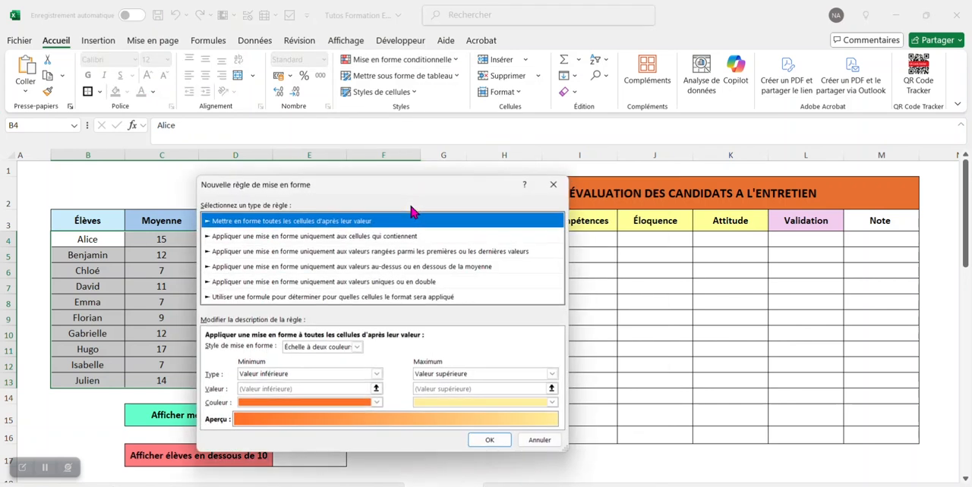
drag(375, 178, 503, 178)
click(434, 284)
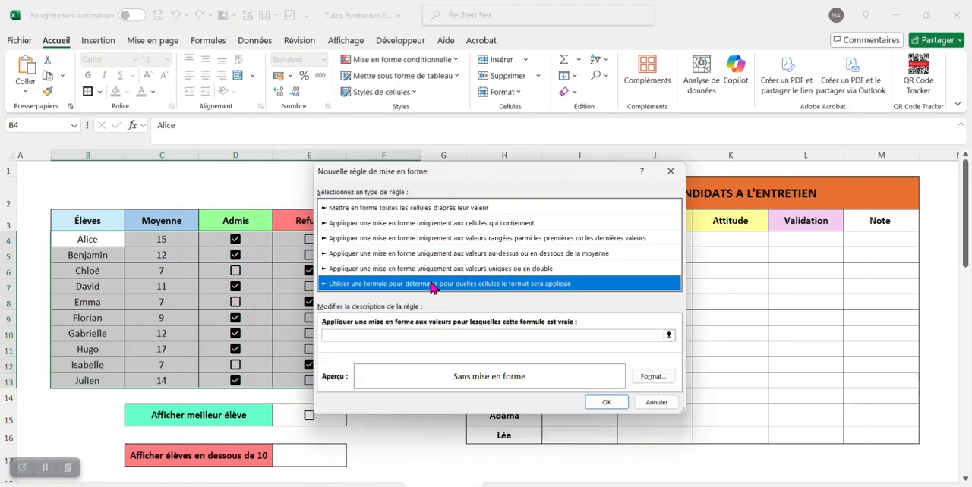
Step: Enter the rule formula =ET($E$15=VRAI;$C4=MAX($C$4:$C$13)) for the new conditional formatting rule
click(668, 336)
drag(498, 182, 563, 408)
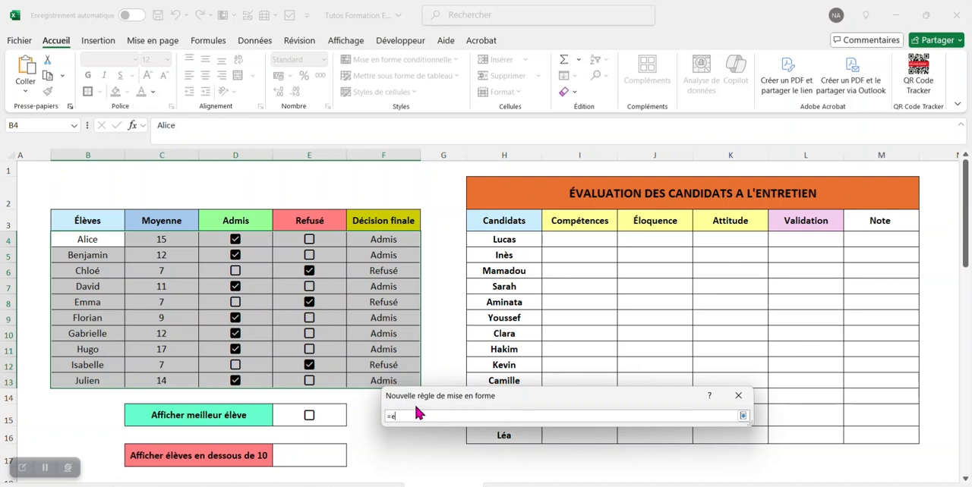
text(=et()
click(332, 417)
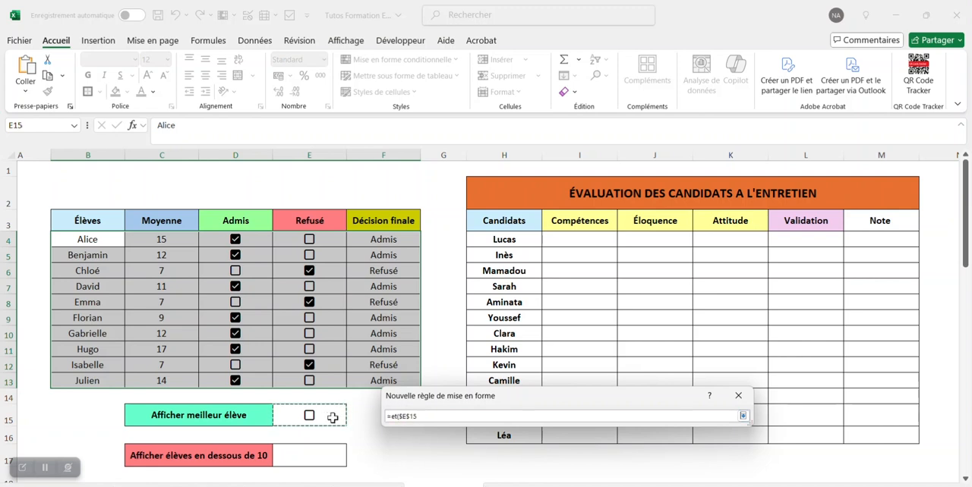
text(=vrai;$c4=max()
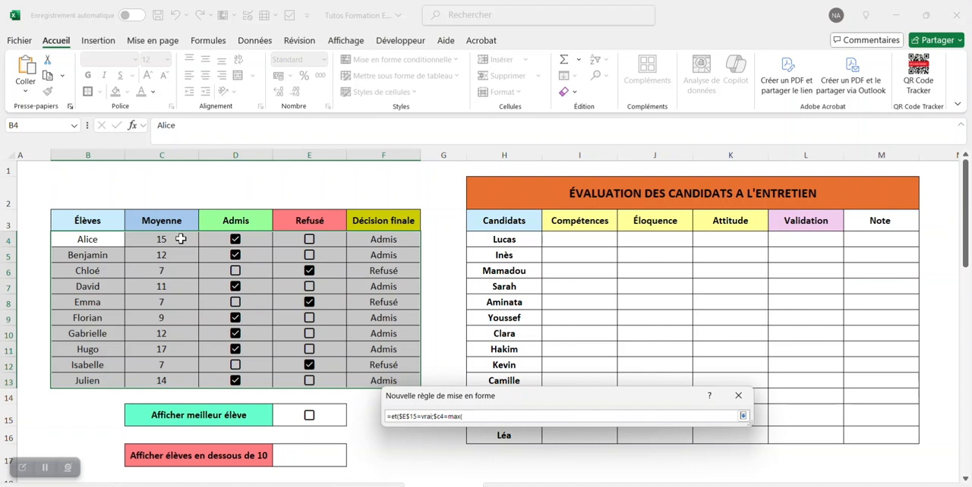
drag(180, 240, 181, 385)
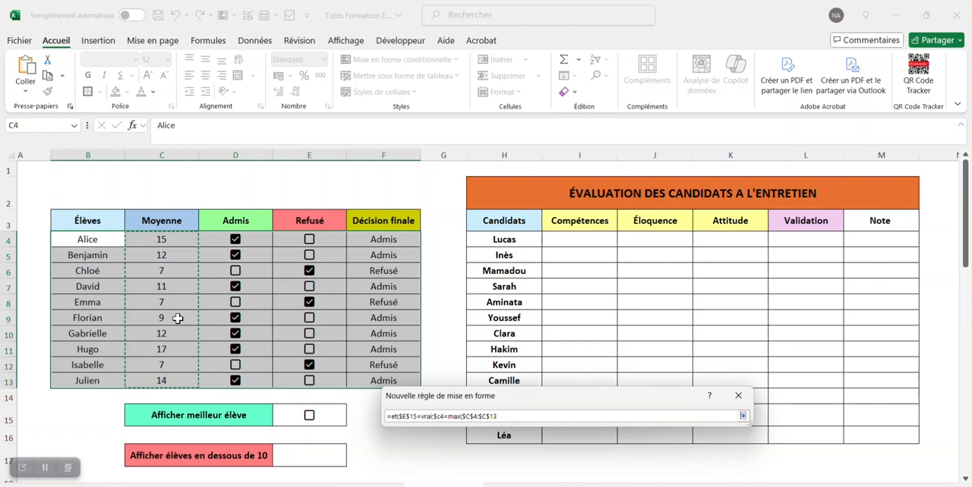
text())
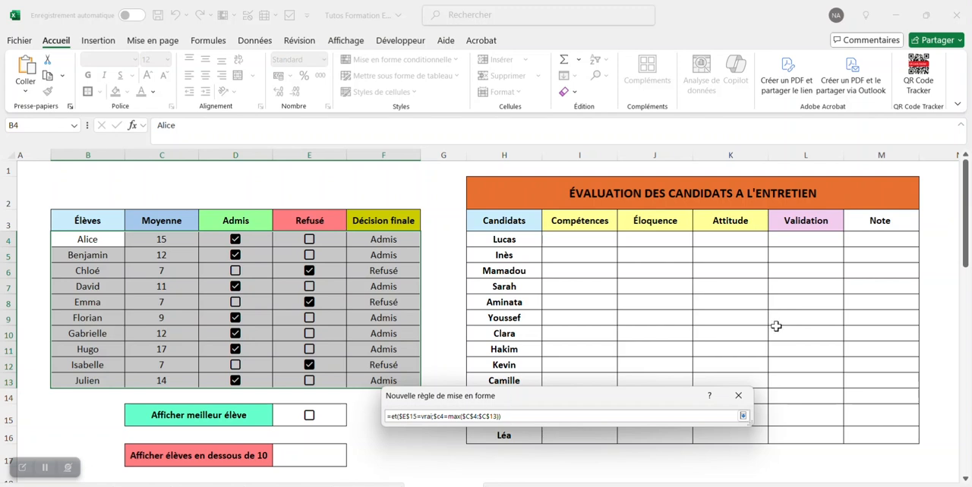
drag(655, 397, 640, 262)
click(726, 282)
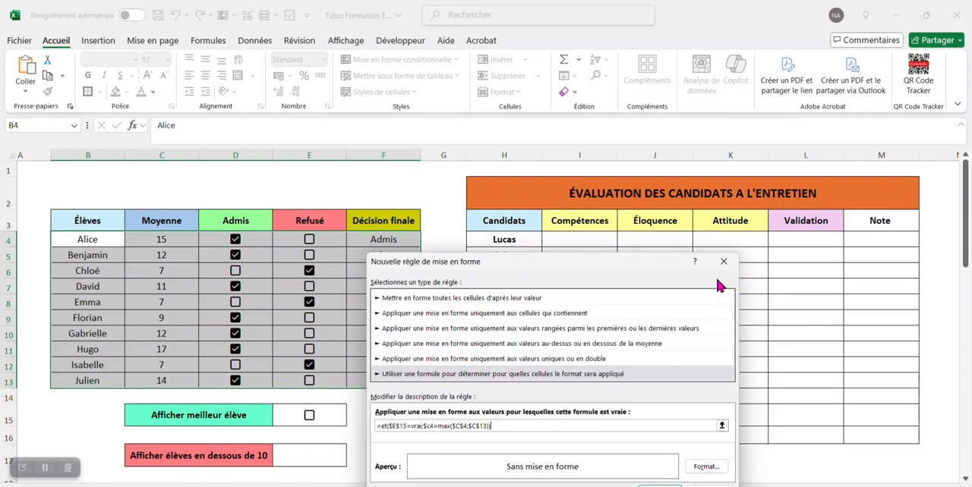
Step: Give the best-student rule a bold font and a light green fill from the extended colours, and apply the rule
click(705, 399)
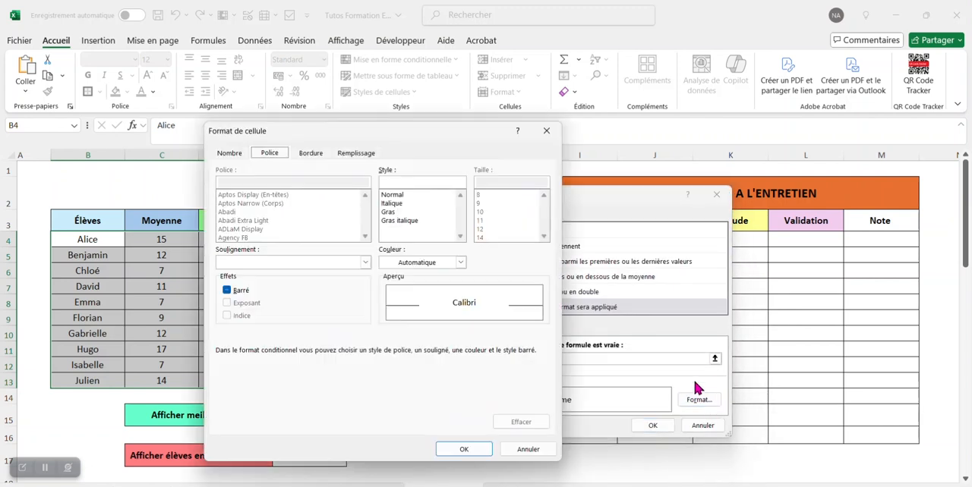
click(389, 213)
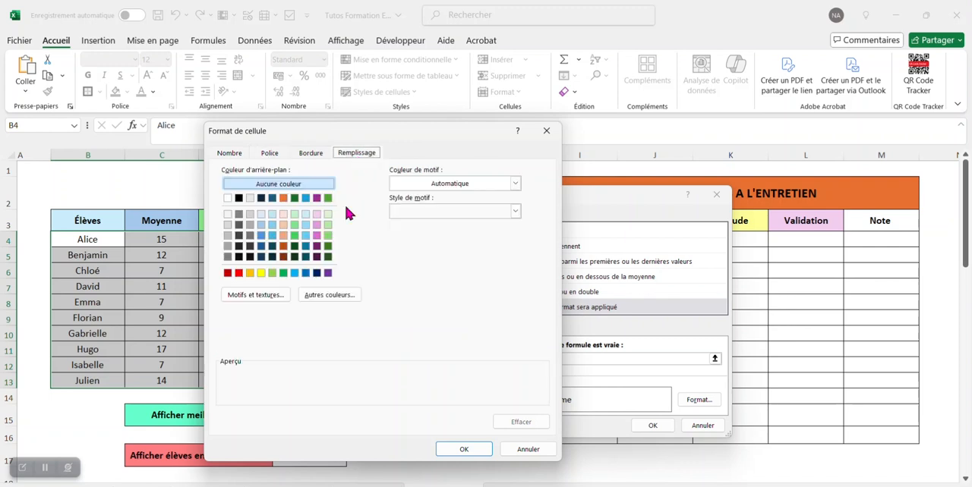
click(337, 295)
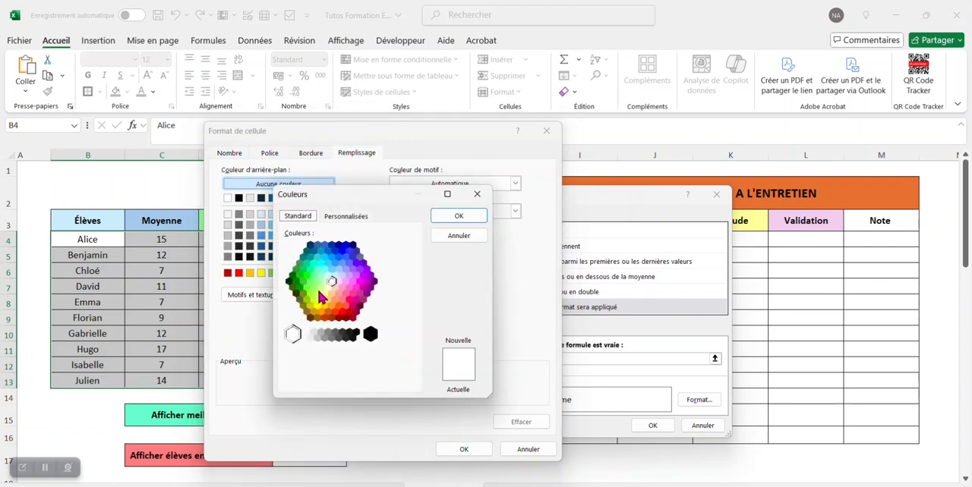
click(314, 275)
click(457, 217)
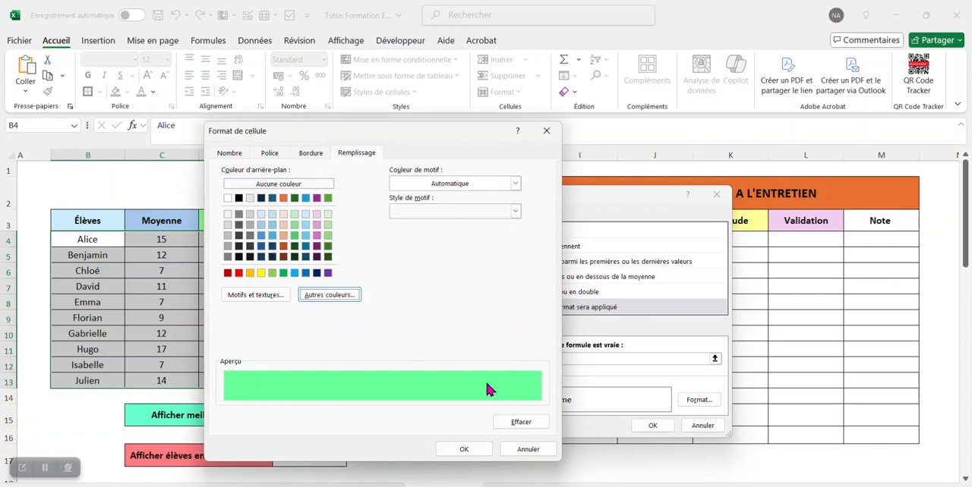
click(464, 450)
click(645, 426)
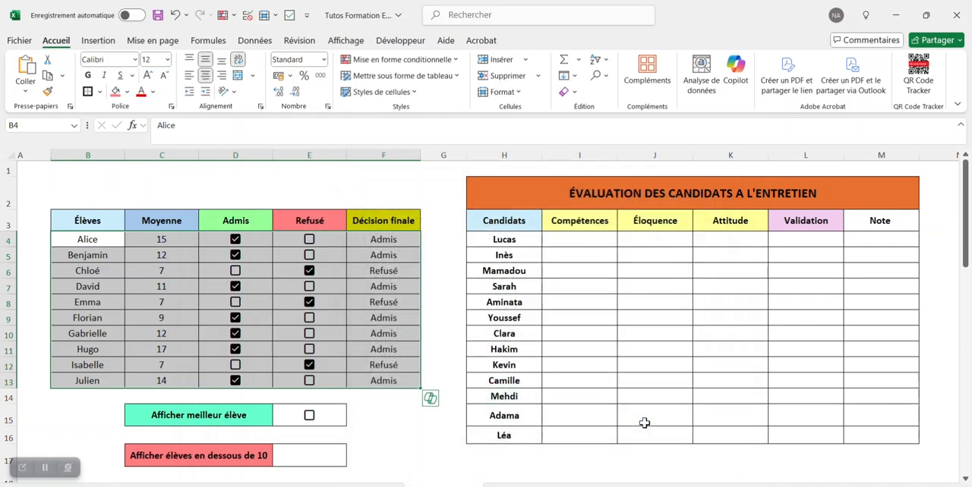
Step: Tick the E15 checkbox beside "Afficher meilleur élève" to trigger the highlighting
click(423, 431)
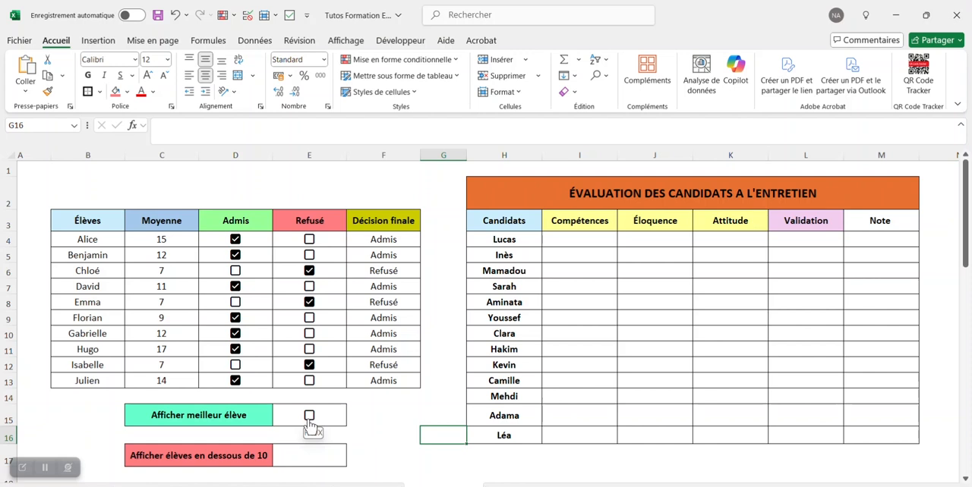
click(309, 418)
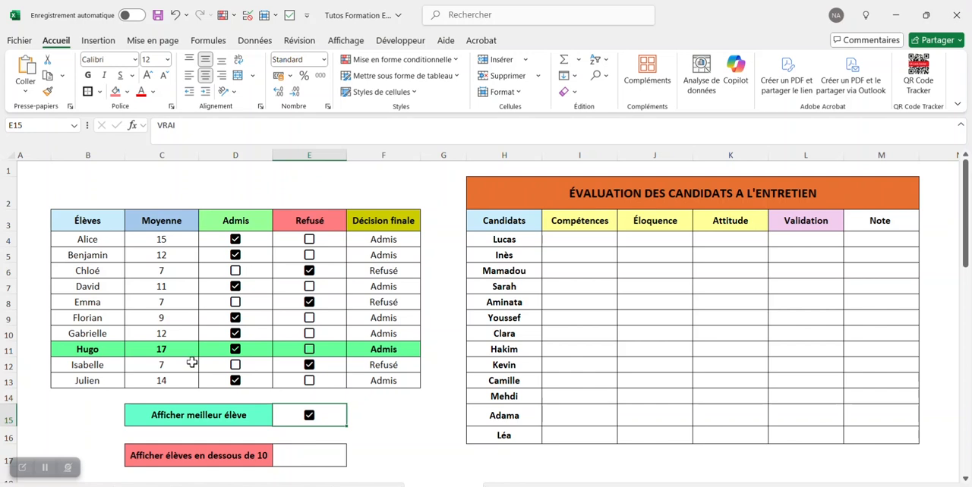
click(400, 411)
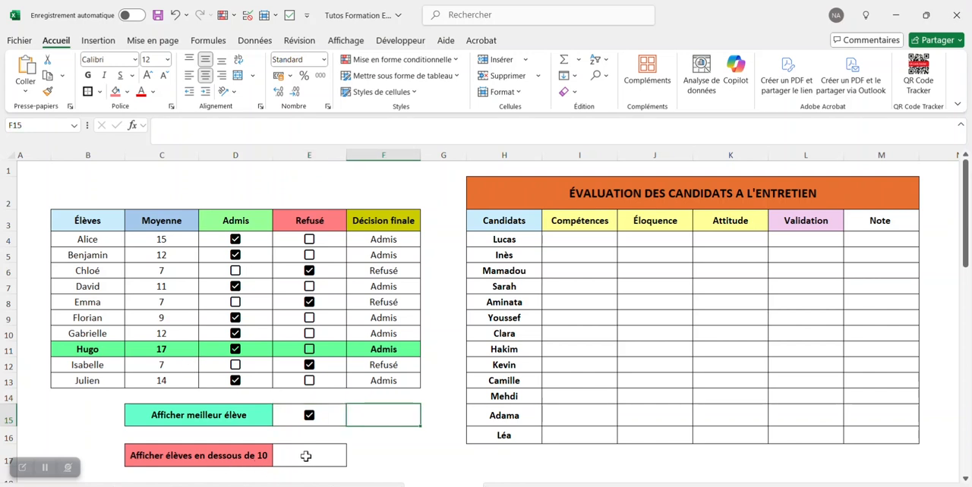
Step: Insert a checkbox in E17 beside "Afficher élèves en dessous de 10"
click(306, 455)
click(101, 42)
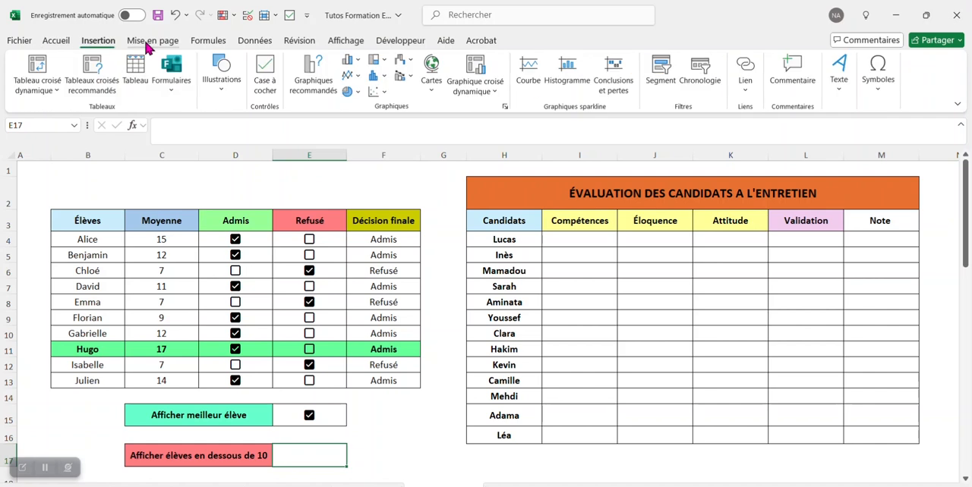
click(266, 77)
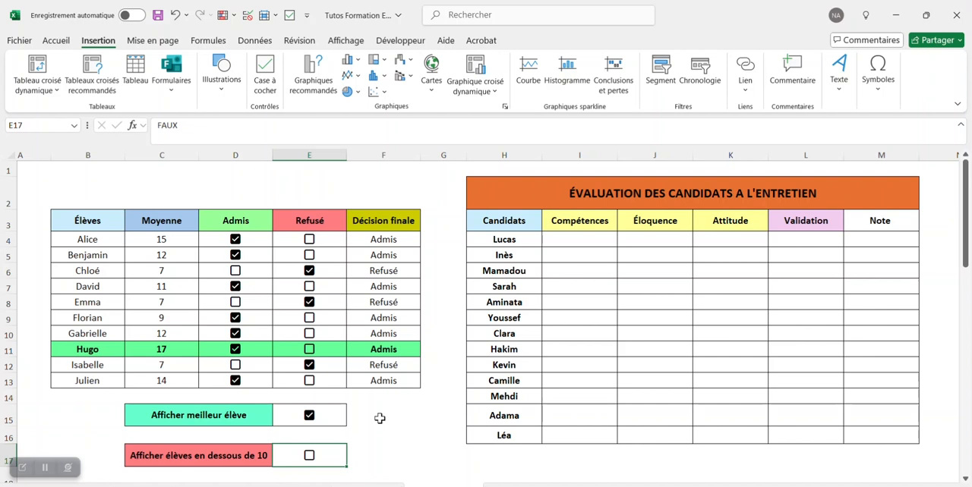
Step: Start another conditional formatting rule for B4:F13 that uses a formula to determine the formatted cells
click(56, 42)
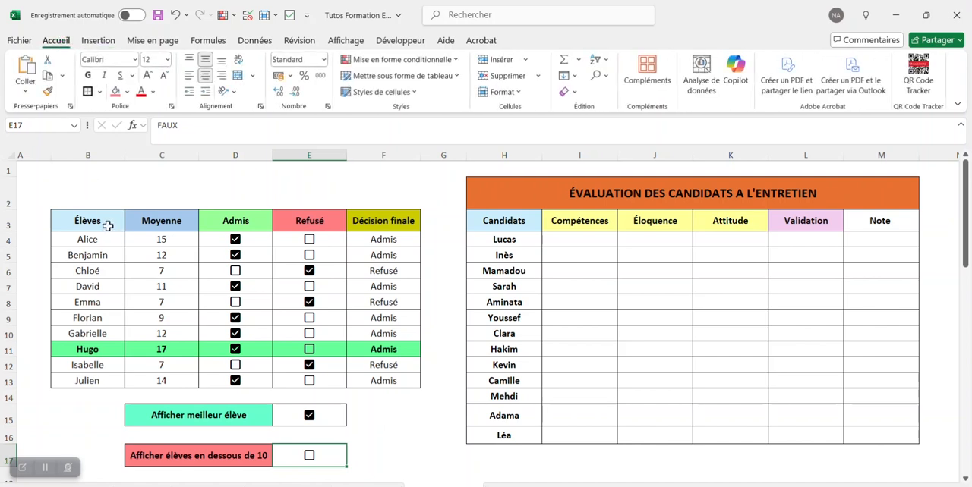
drag(95, 239, 382, 380)
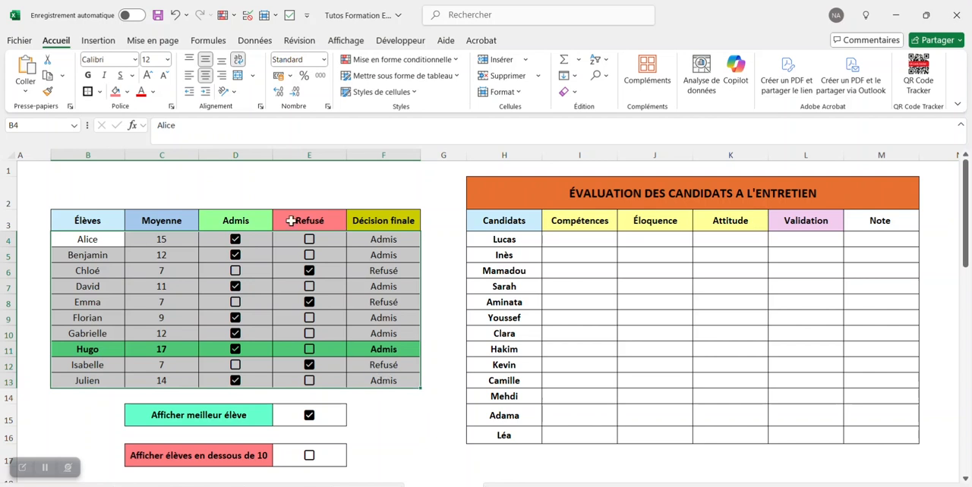
click(370, 67)
click(408, 248)
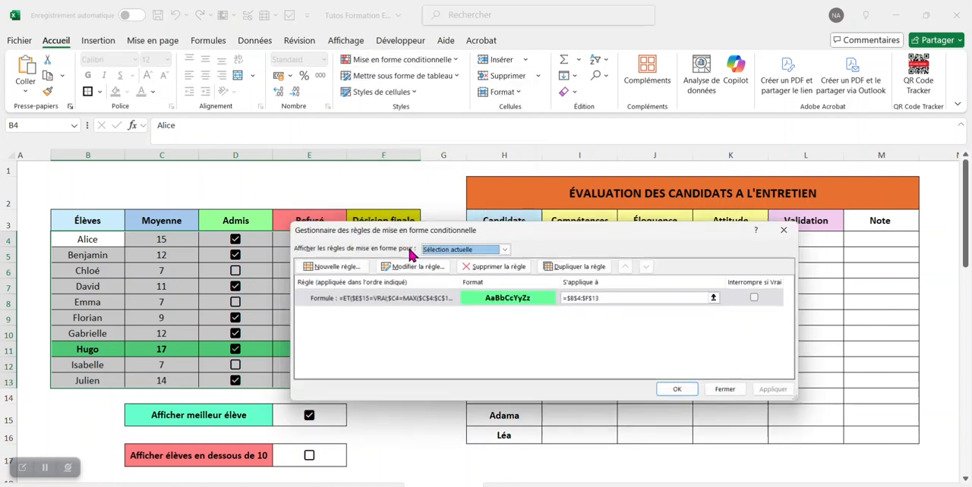
click(357, 266)
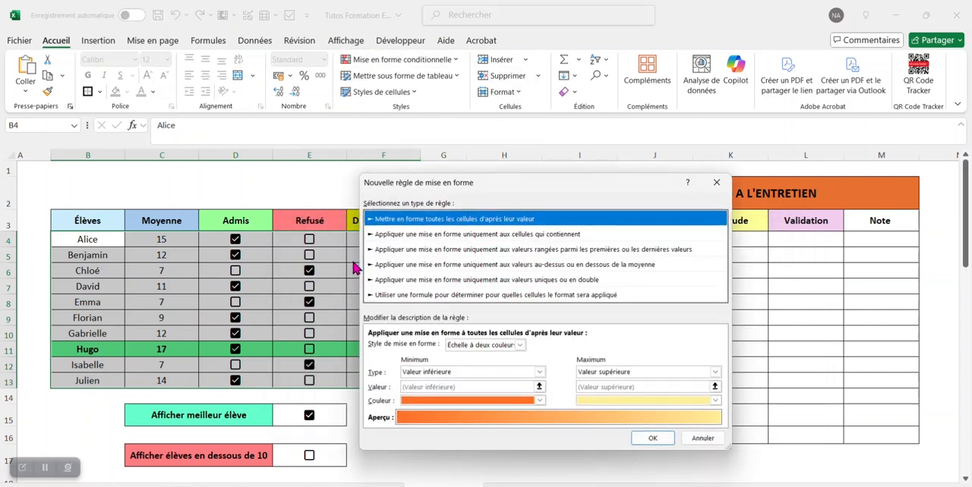
click(437, 298)
Step: Enter the rule formula =ET($E$17=VRAI;$C4<10) for the students below 10
click(715, 347)
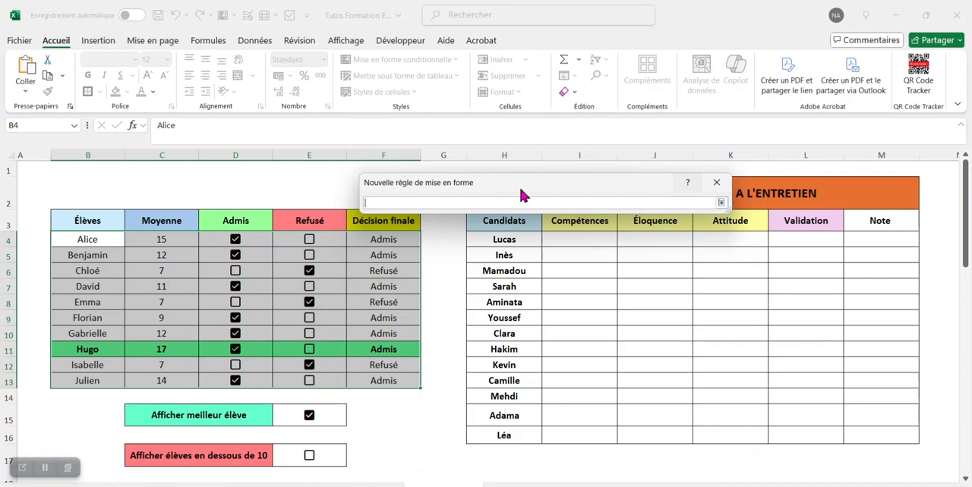
drag(495, 190, 557, 244)
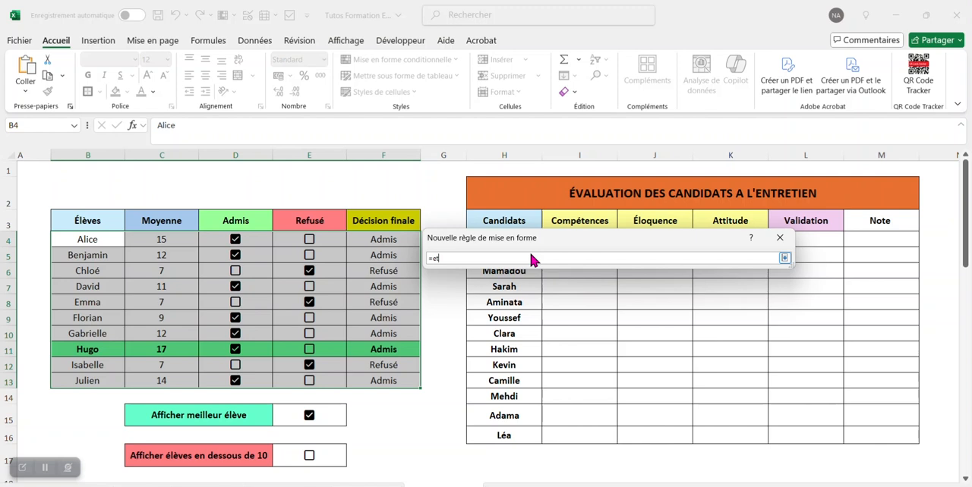
click(325, 462)
text(=)
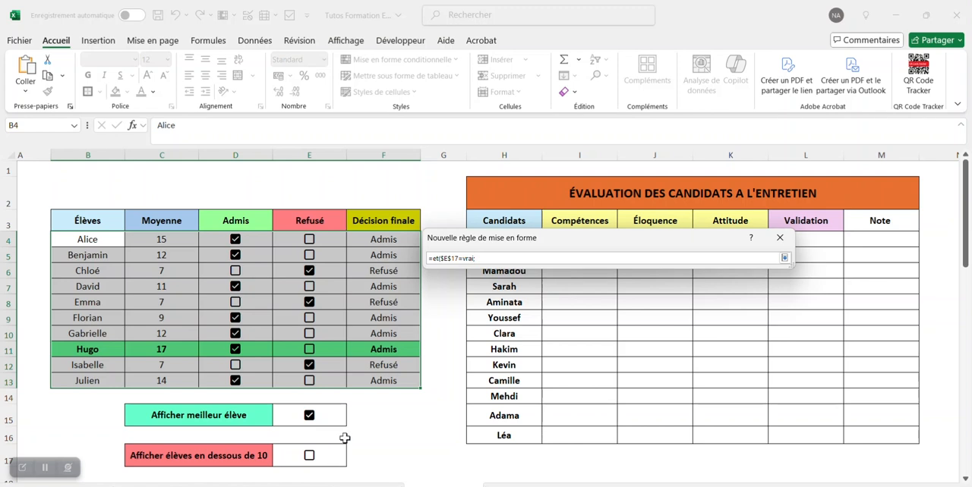
text(vrai;$c4<10)
click(786, 259)
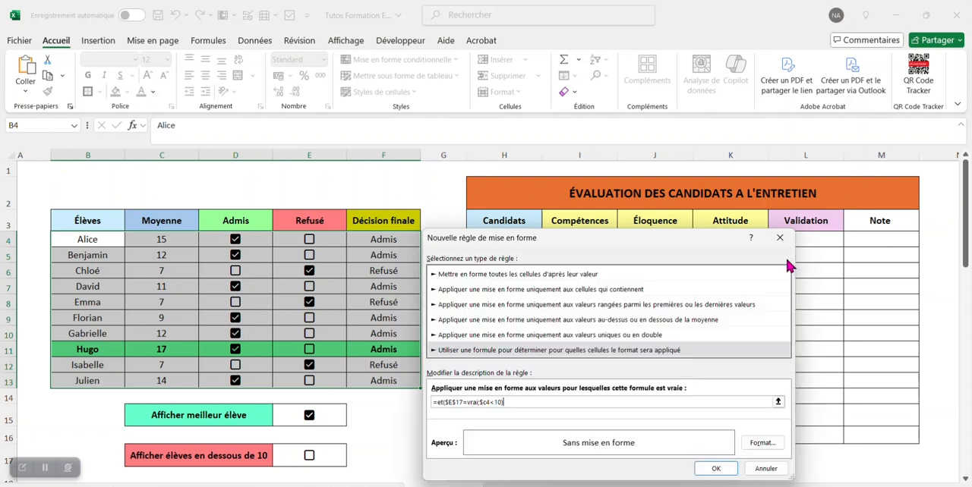
Step: Give the below-10 rule an orange fill from the extended colours and a bold font, and apply the rule to the table
click(763, 444)
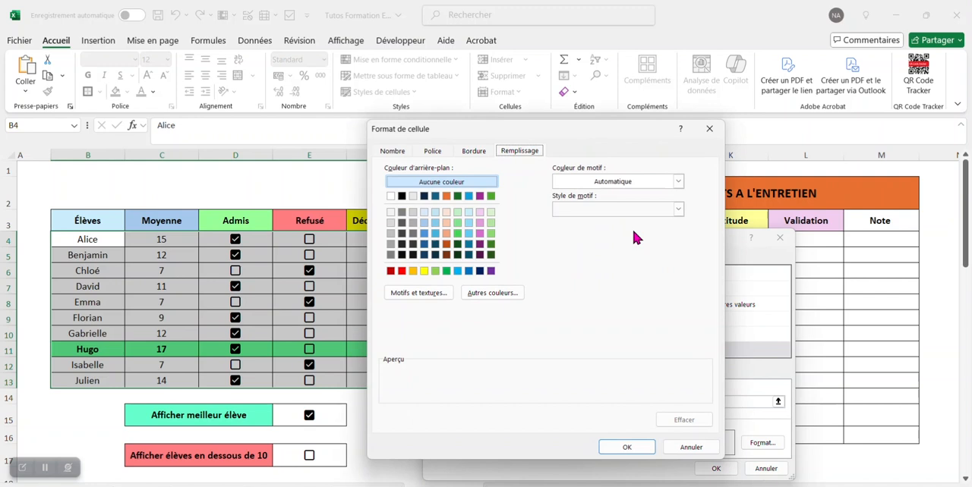
click(486, 292)
click(502, 304)
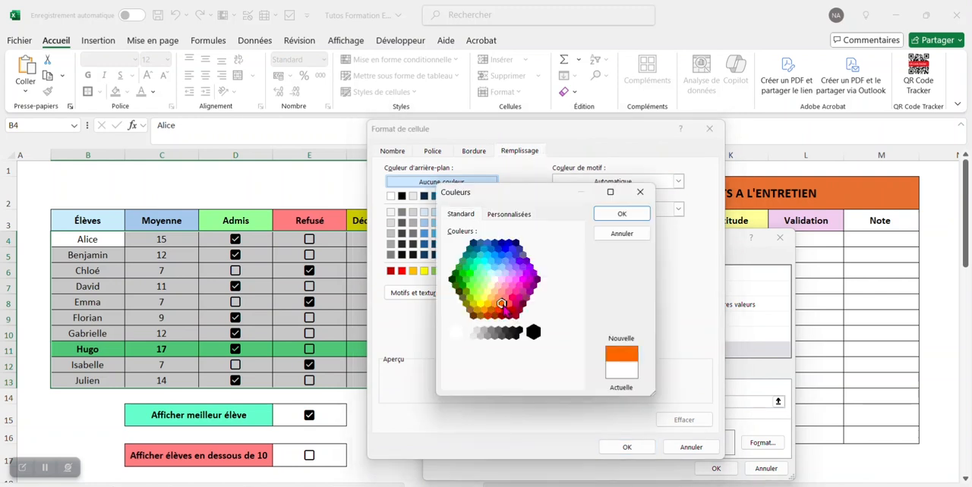
click(601, 214)
click(433, 152)
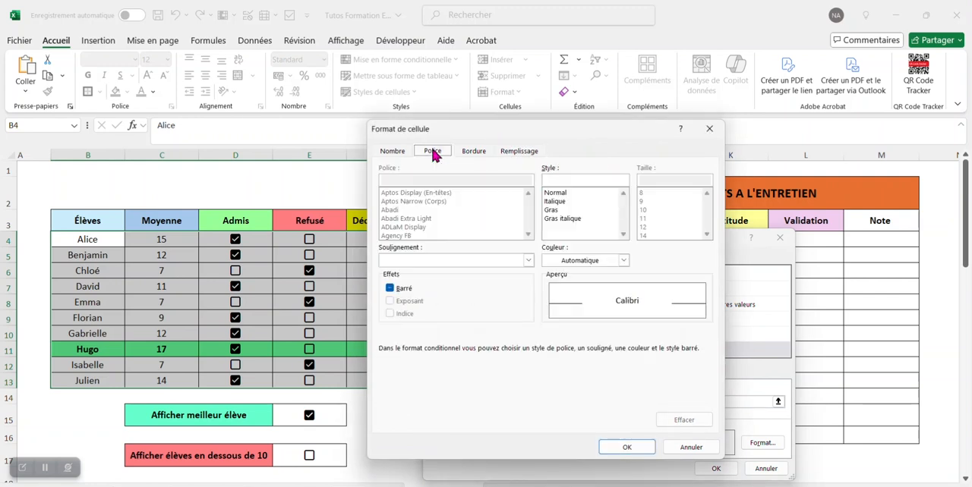
click(552, 212)
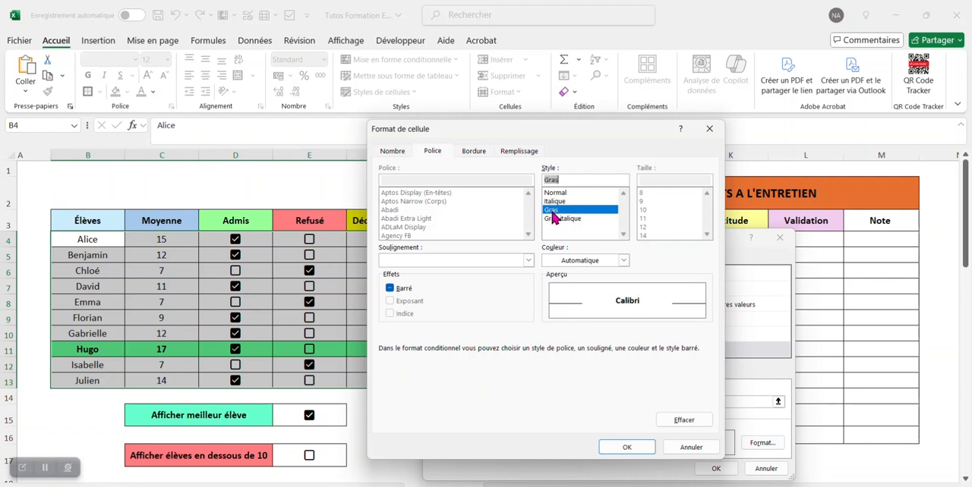
click(638, 452)
click(720, 469)
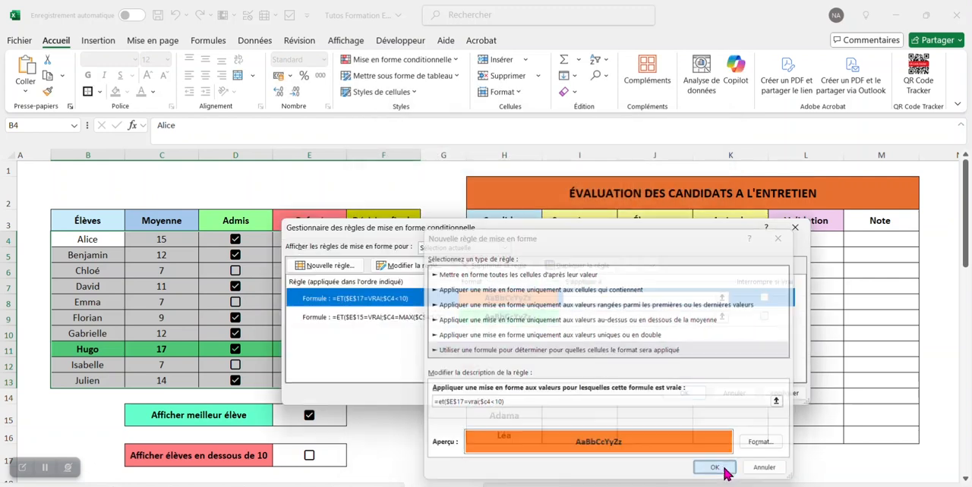
click(691, 397)
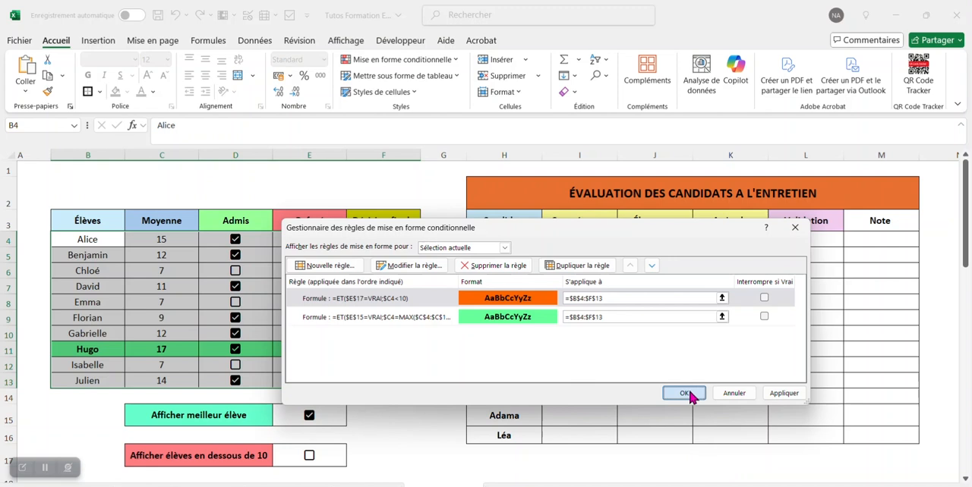
Step: Tick the E17 checkbox beside "Afficher élèves en dessous de 10" to trigger the highlighting
click(375, 419)
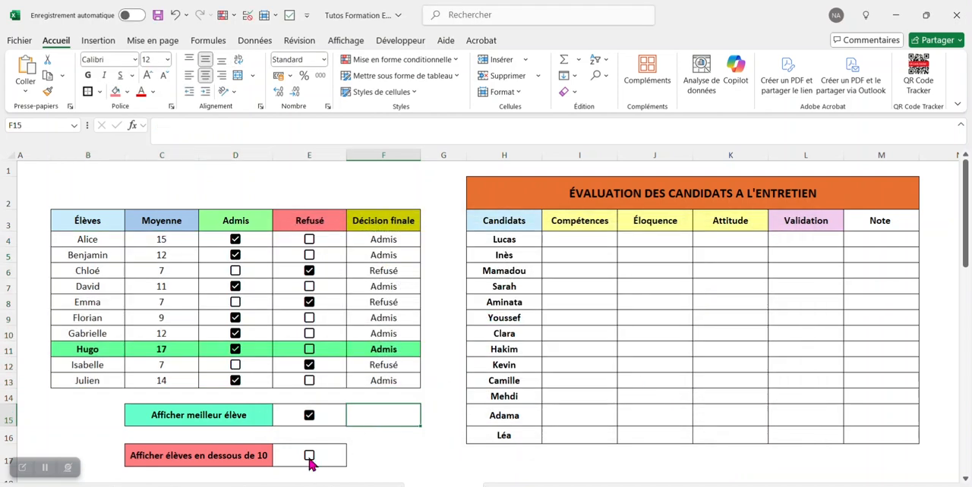
click(309, 459)
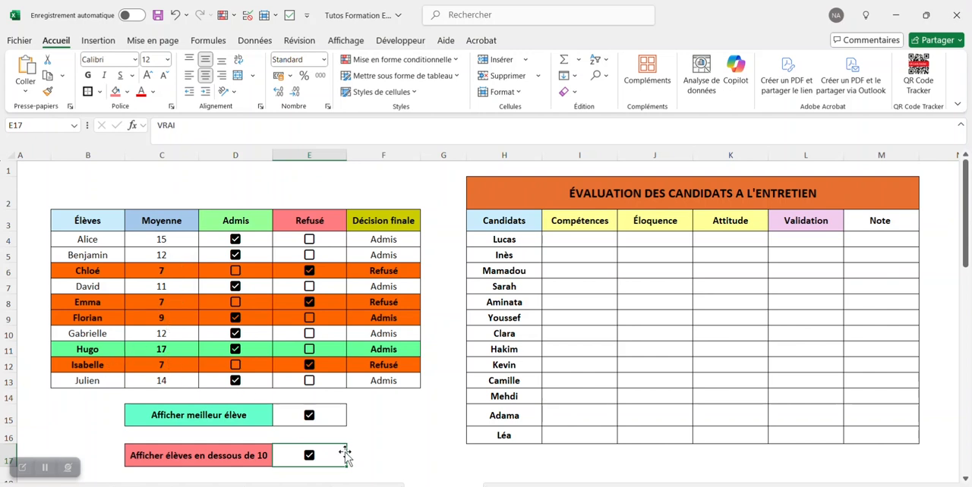
Step: Test the highlighting by toggling the E17 and E15 checkboxes off and back on
click(310, 457)
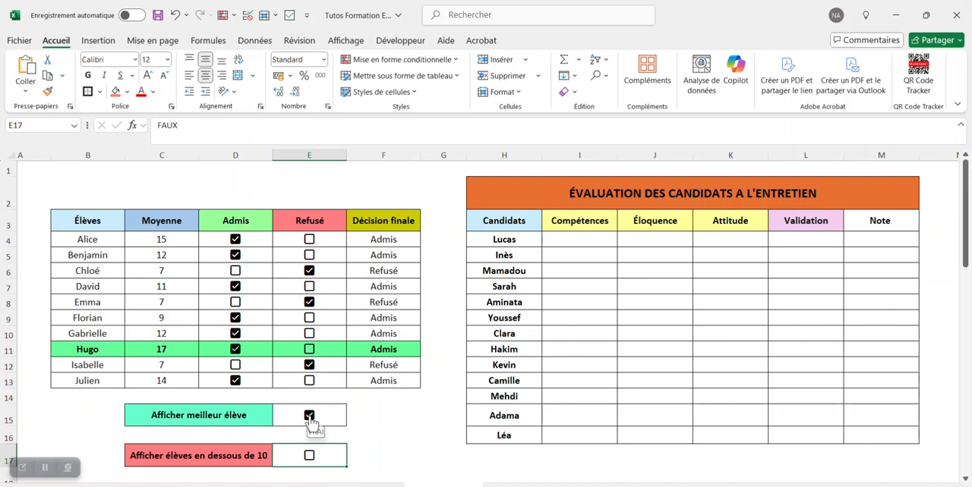
click(309, 416)
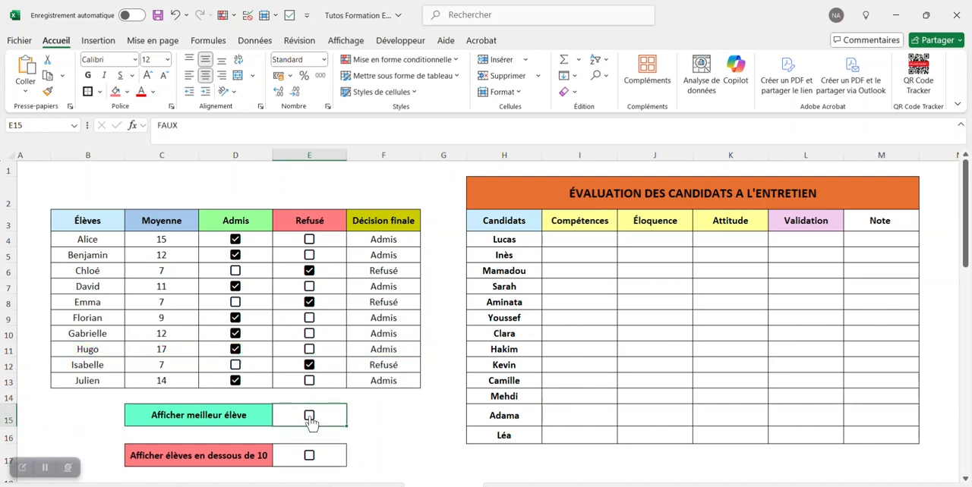
click(309, 456)
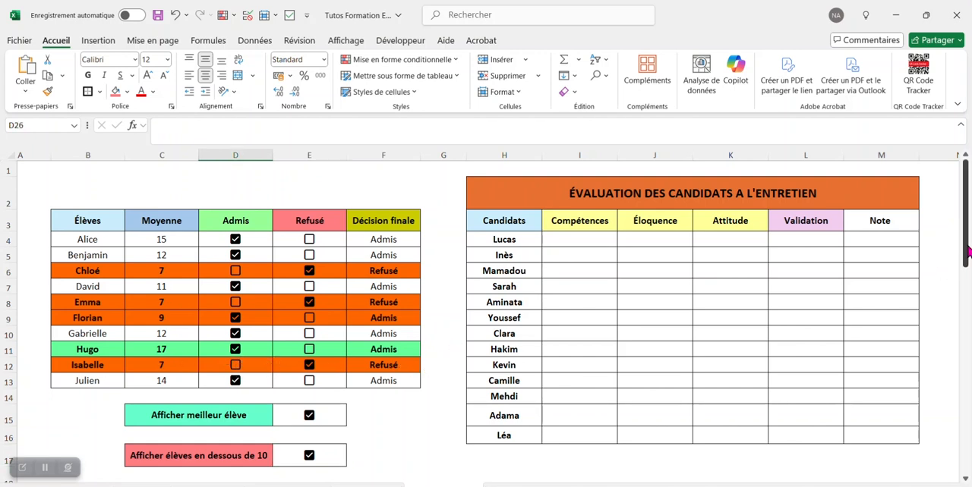
Step: Insert checkboxes in the Valider cells D22:D26 of the TO-DO LIST table
drag(968, 246, 968, 308)
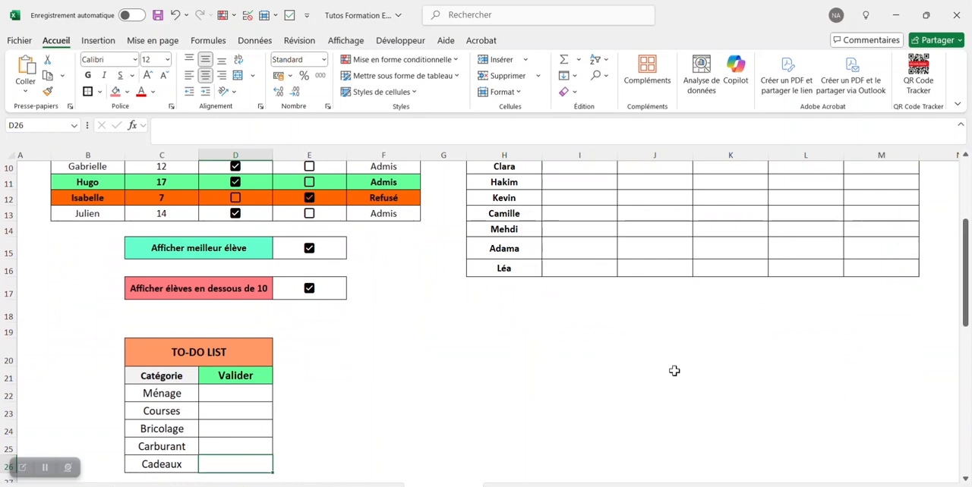
scroll(427, 372, up, 3)
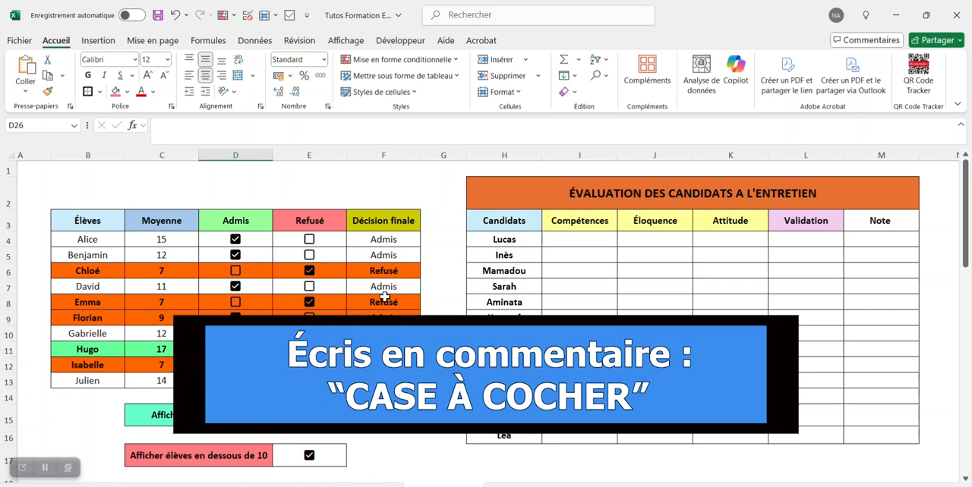
scroll(385, 298, down, 5)
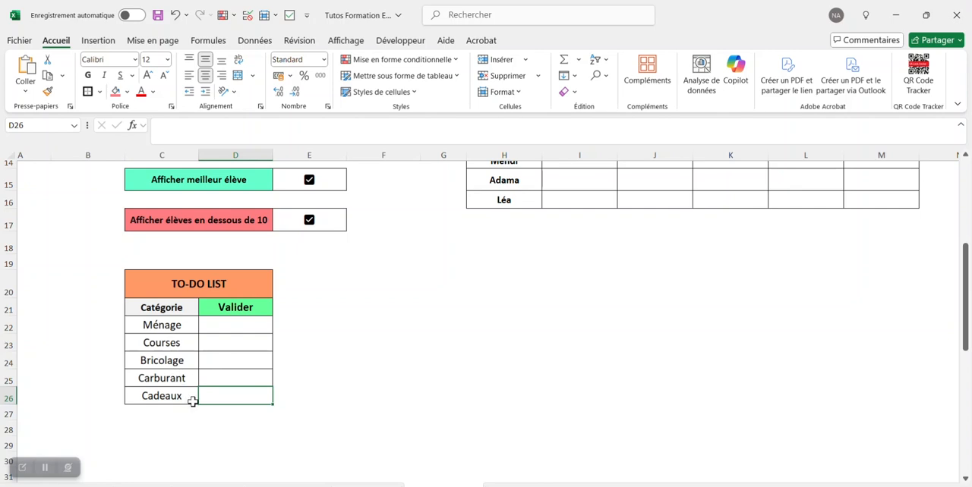
drag(240, 325, 236, 392)
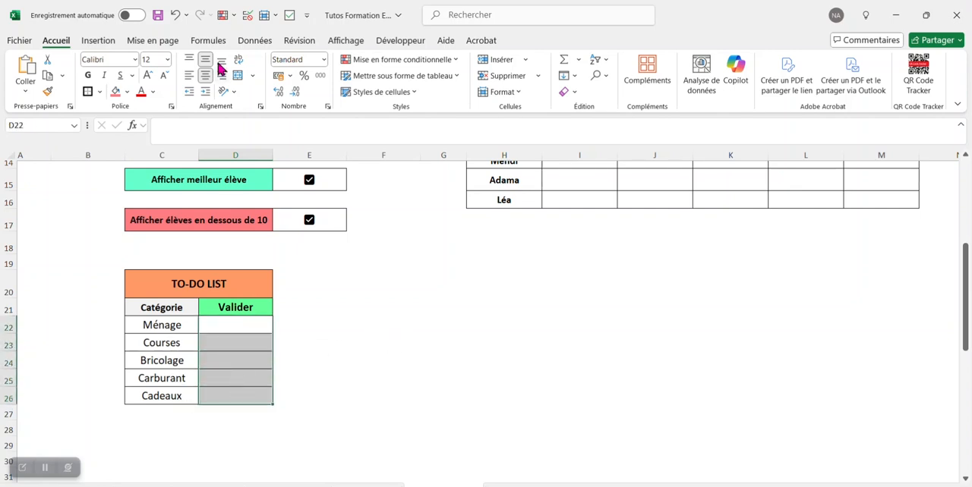
click(102, 43)
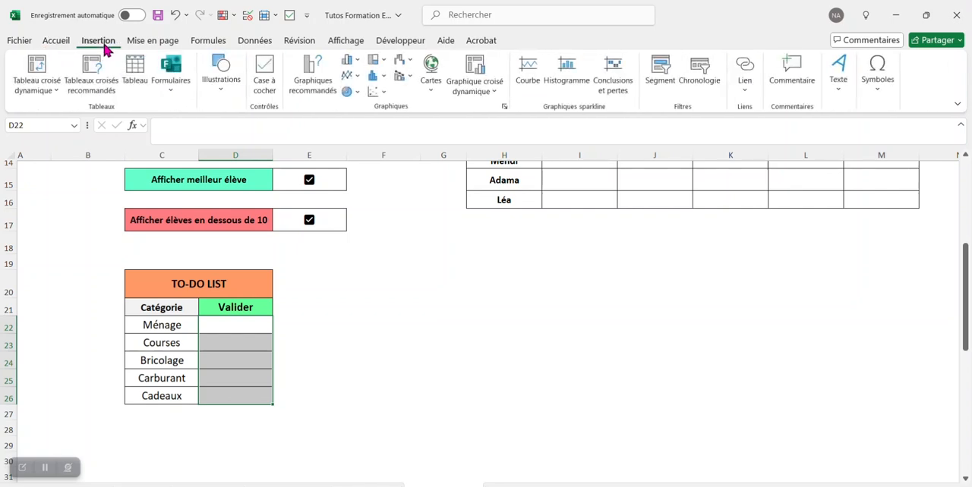
click(265, 76)
click(297, 342)
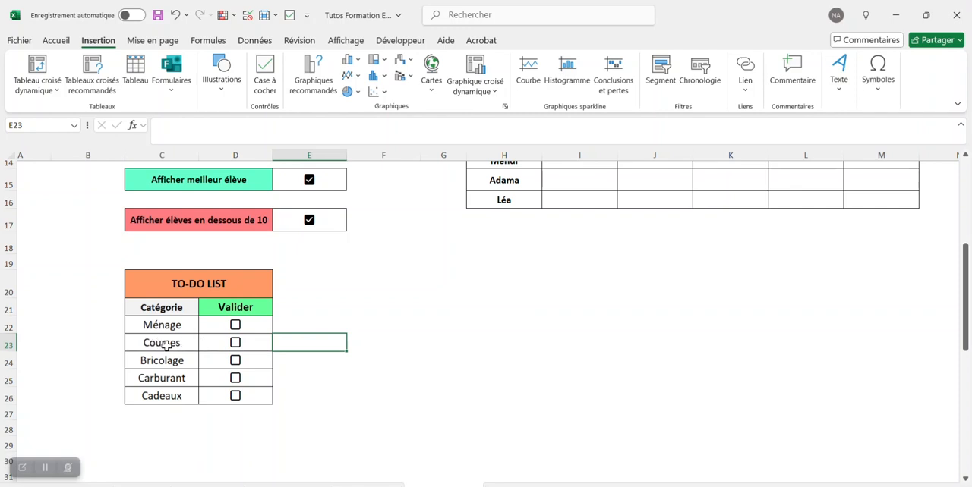
Step: Create a formula-based conditional formatting rule for the to-do cells C22:D26 with the formula =$d22=vrai
click(56, 40)
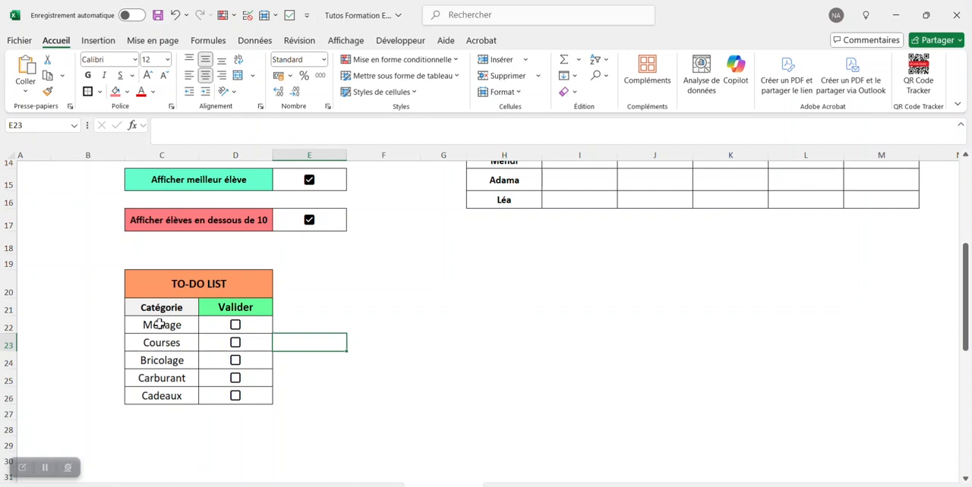
drag(162, 325, 245, 395)
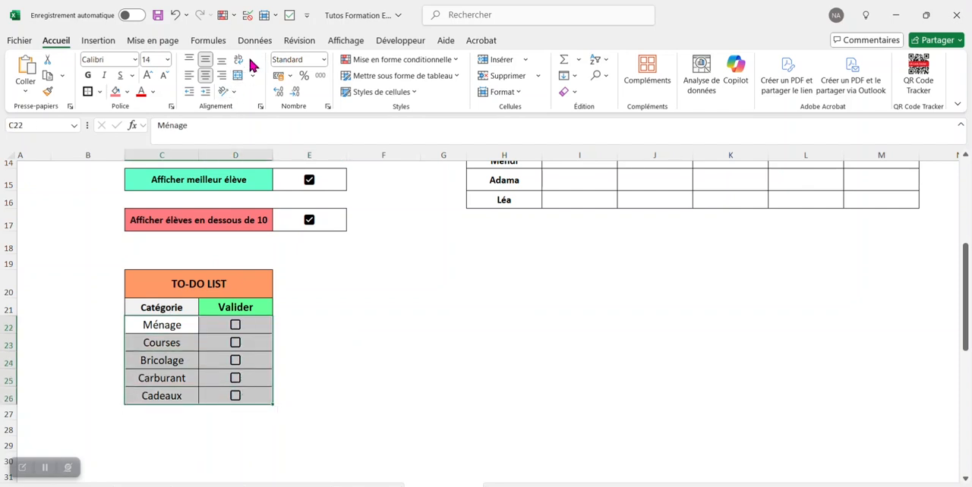
click(382, 60)
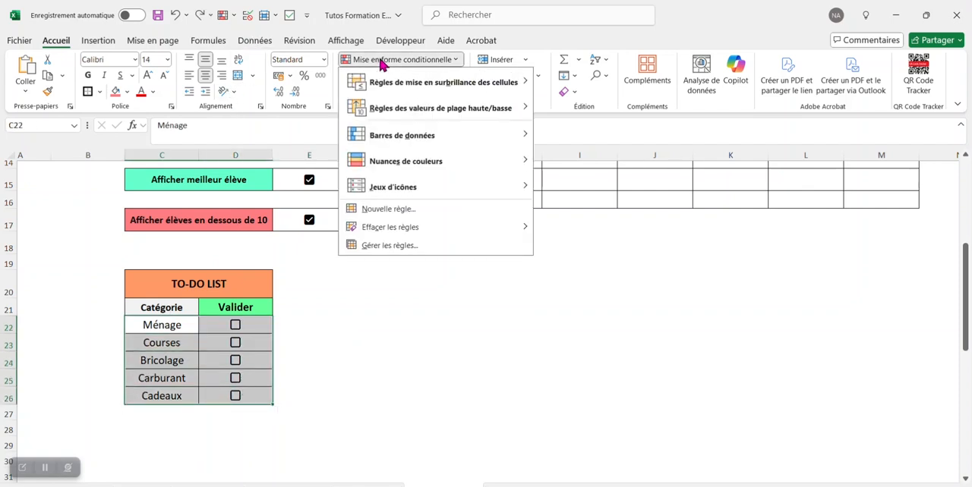
click(403, 246)
click(340, 258)
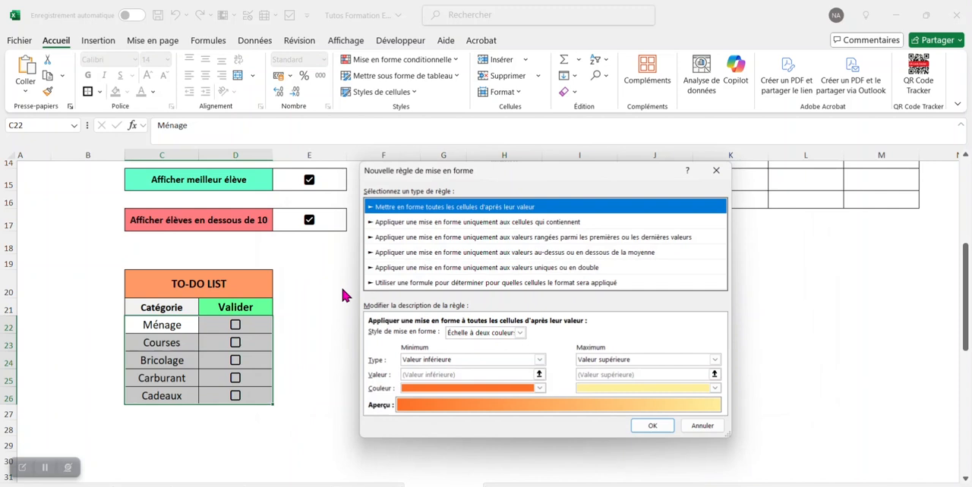
click(427, 284)
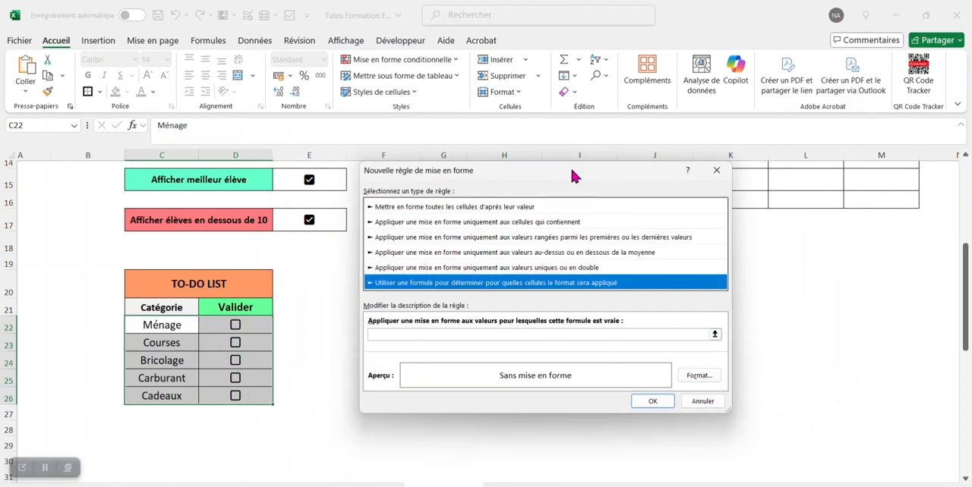
drag(572, 174, 543, 197)
click(684, 357)
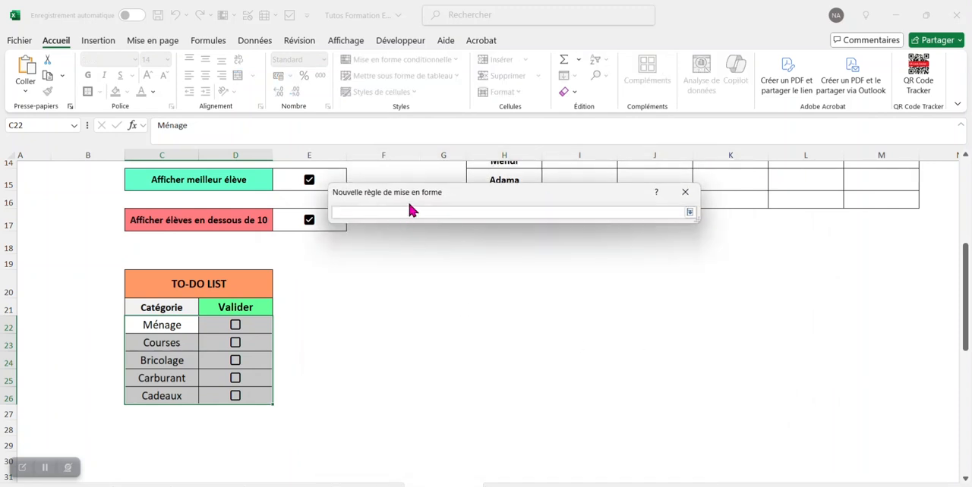
drag(407, 199, 406, 377)
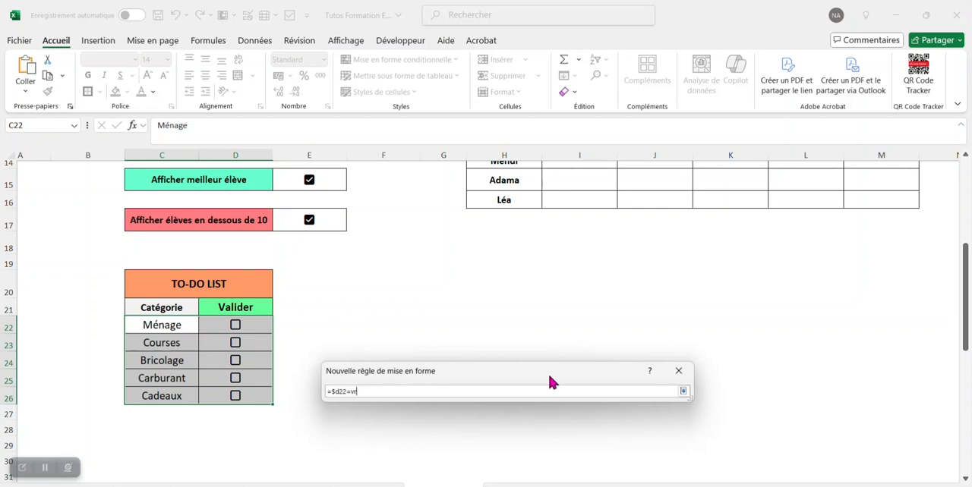
text(ai)
click(683, 391)
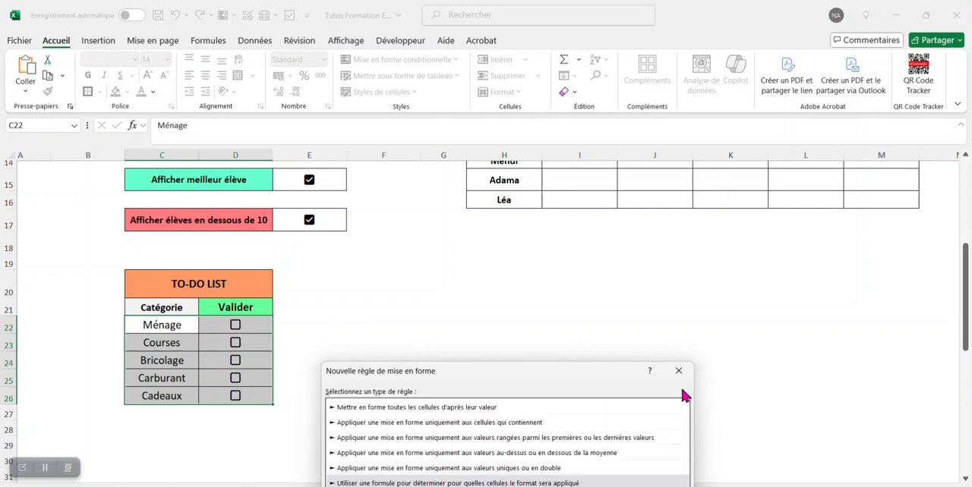
Step: Give the to-do rule a light grey fill and a bold italic, strikethrough font, and apply it to the list
drag(585, 370, 596, 145)
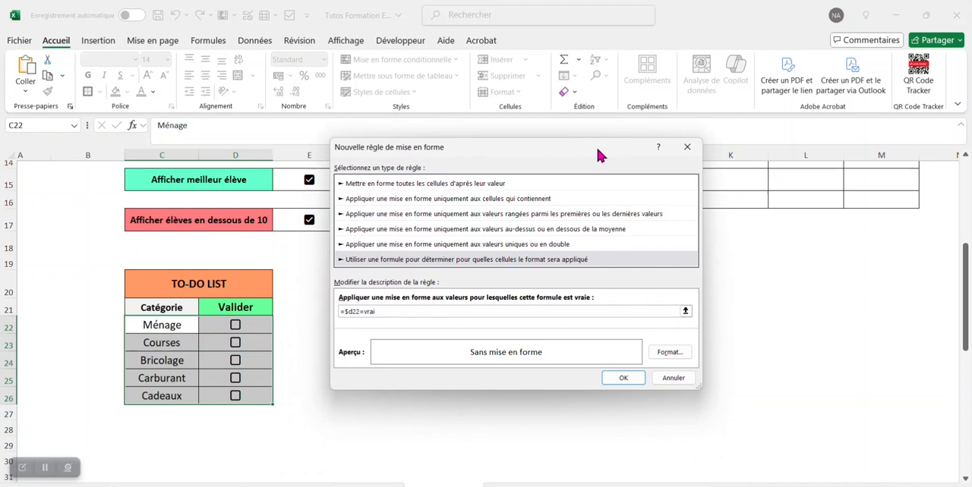
click(676, 355)
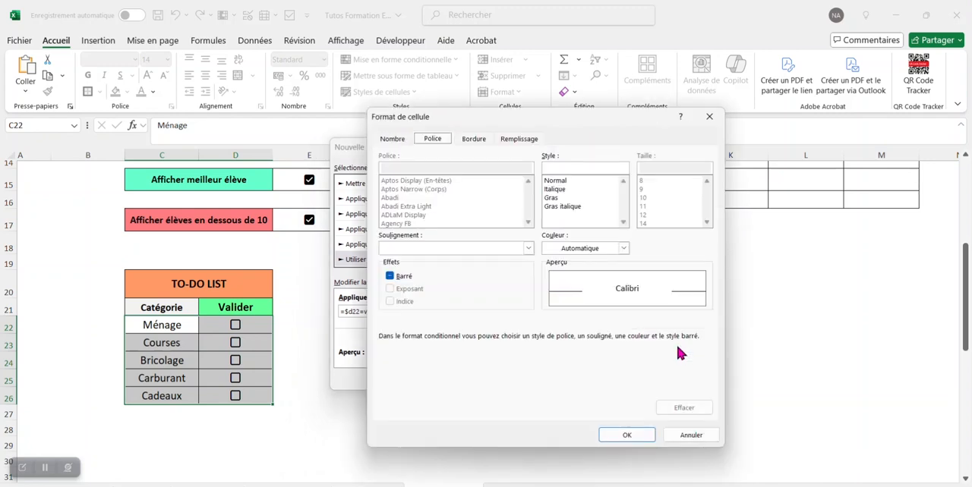
click(514, 142)
click(390, 212)
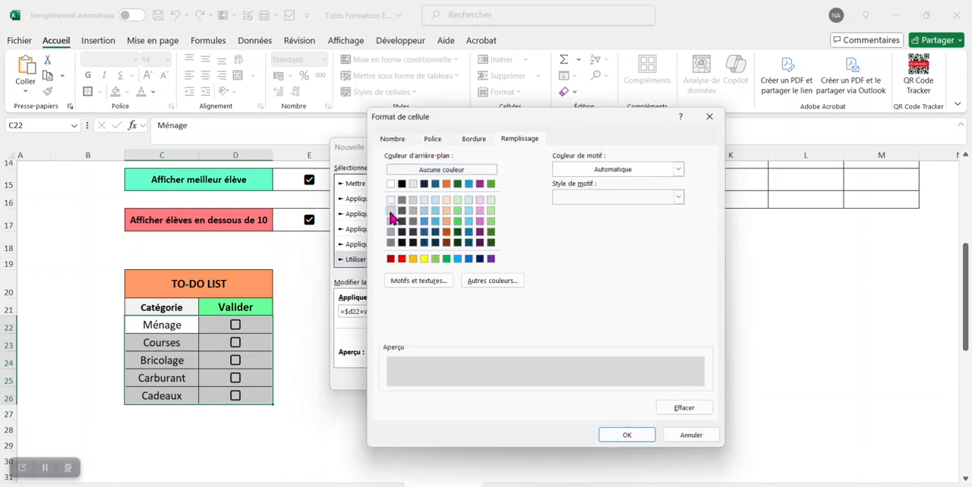
click(437, 143)
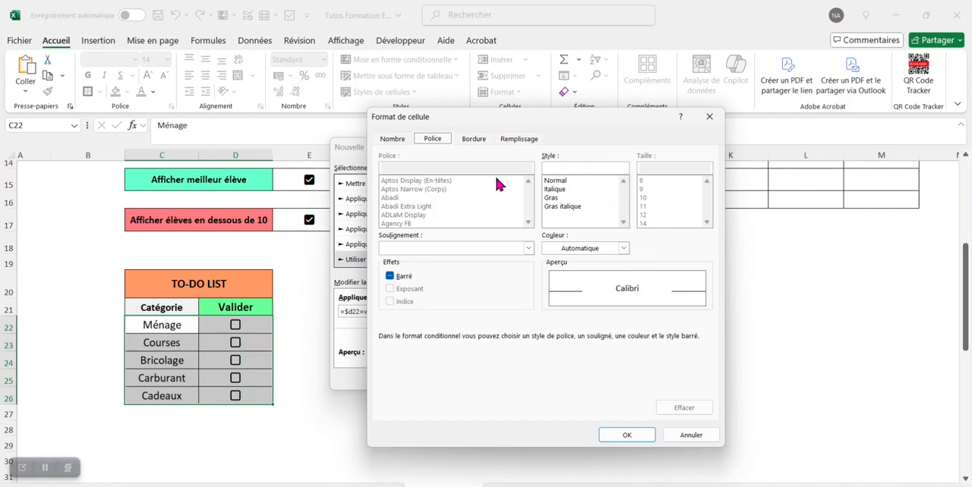
click(552, 199)
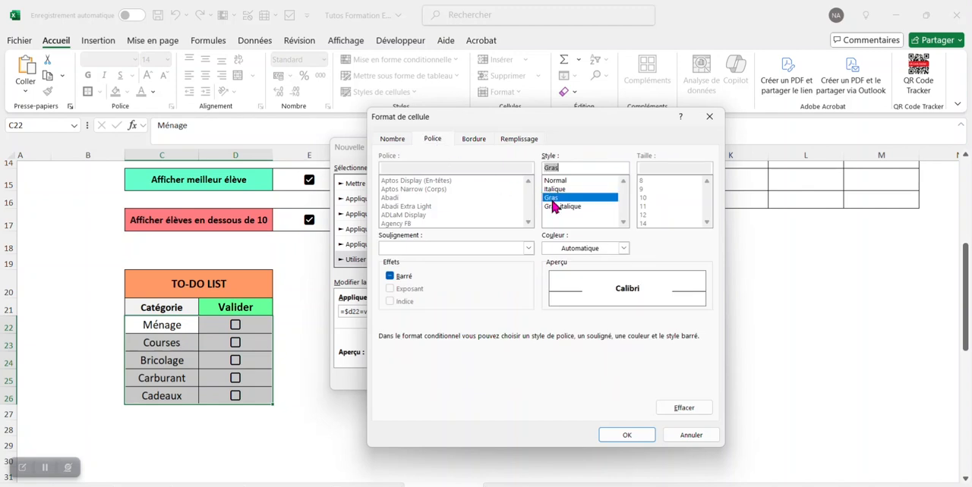
click(564, 207)
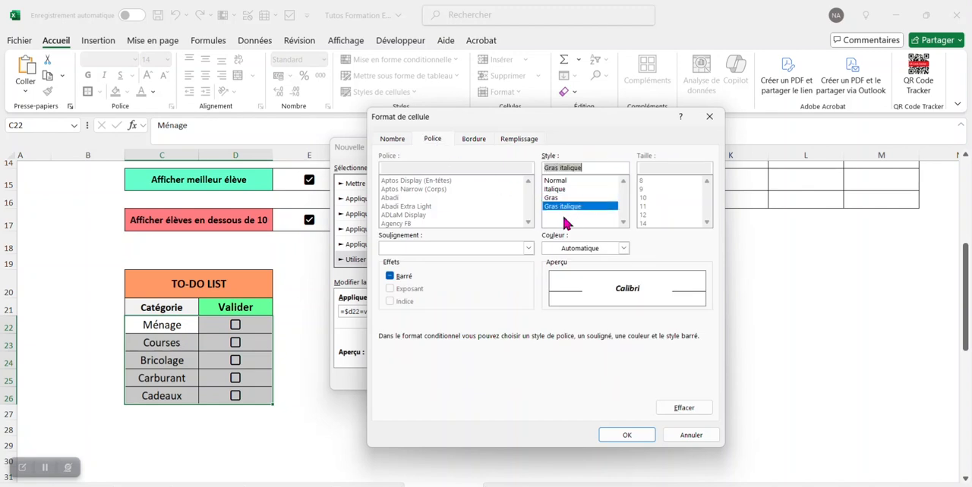
click(401, 278)
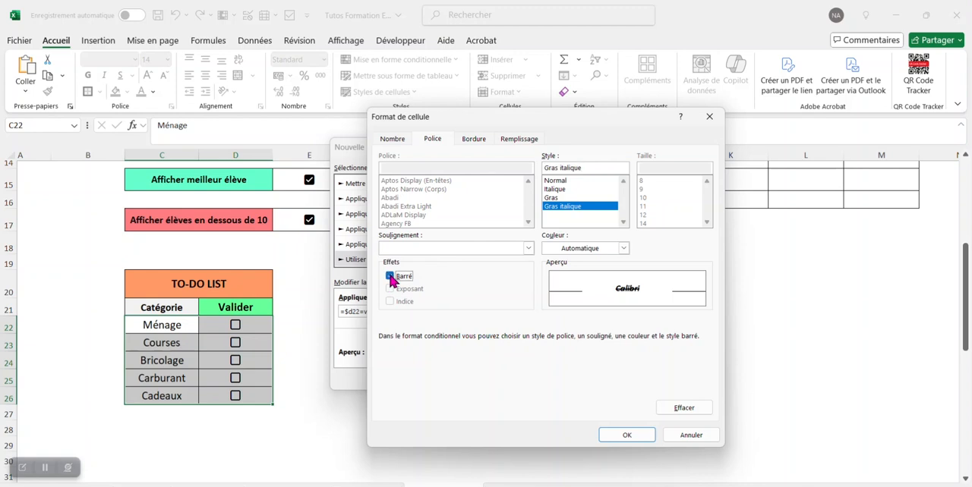
click(619, 436)
click(622, 375)
click(688, 382)
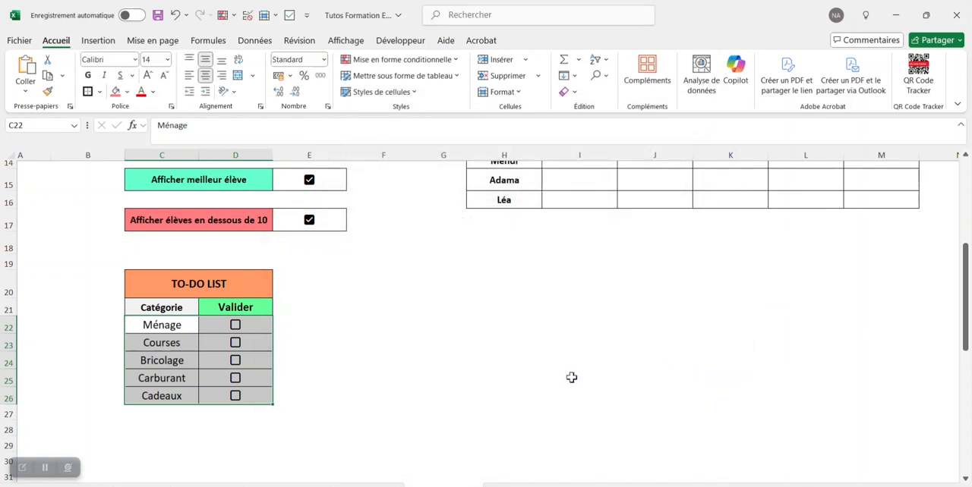
click(531, 376)
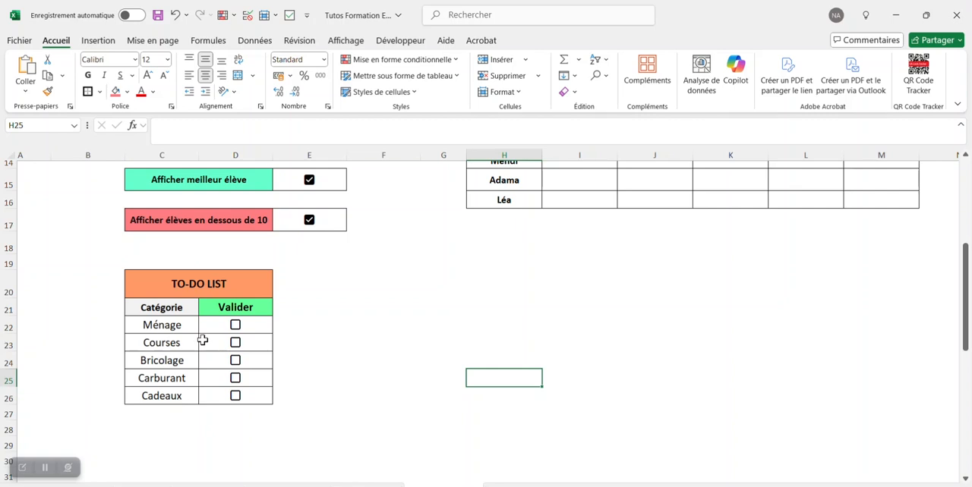
Step: Tick the Bricolage, Courses and Carburant checkboxes in the to-do list to test the rule
click(235, 361)
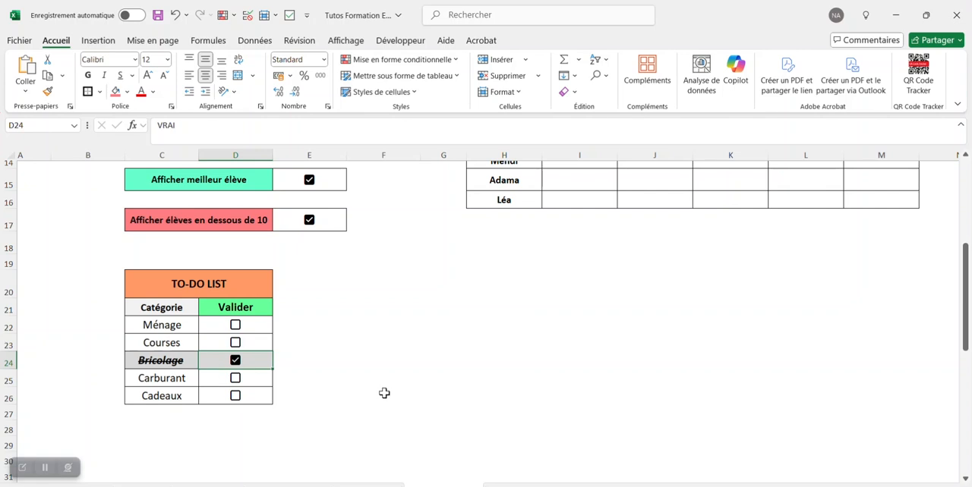
click(237, 347)
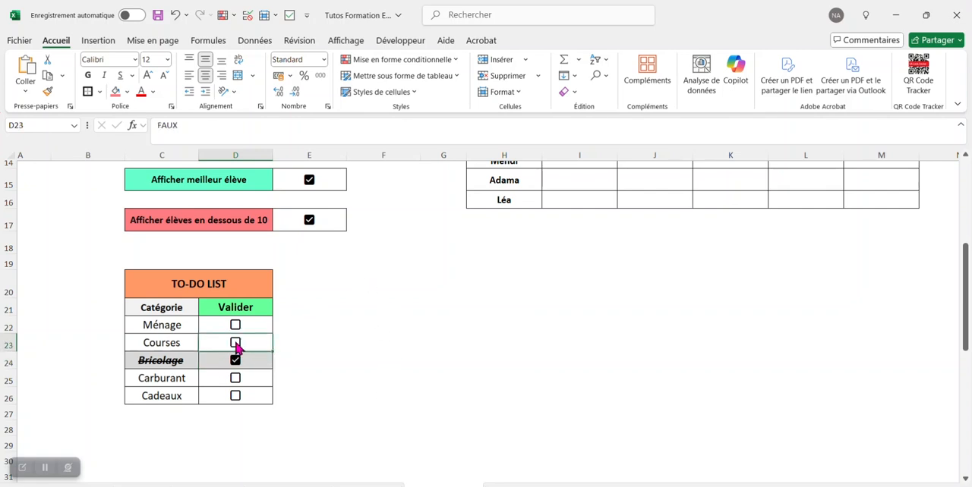
click(235, 344)
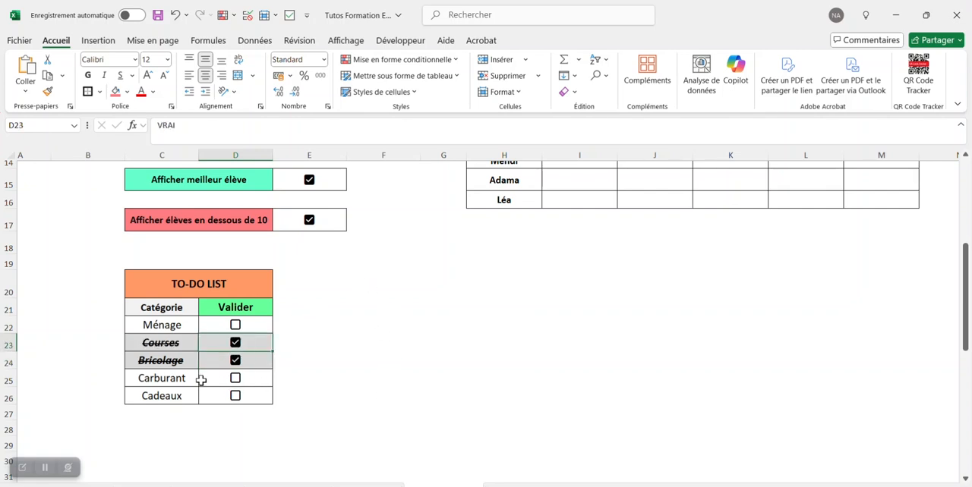
click(235, 379)
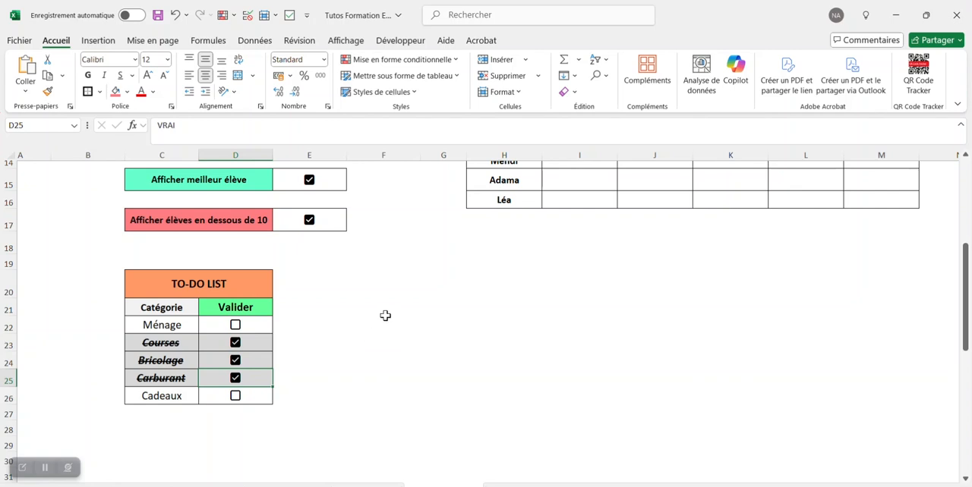
Step: Insert checkboxes in the Compétences, Éloquence, Attitude and Validation cells I4:L16 of the candidate evaluation table
scroll(385, 316, up, 5)
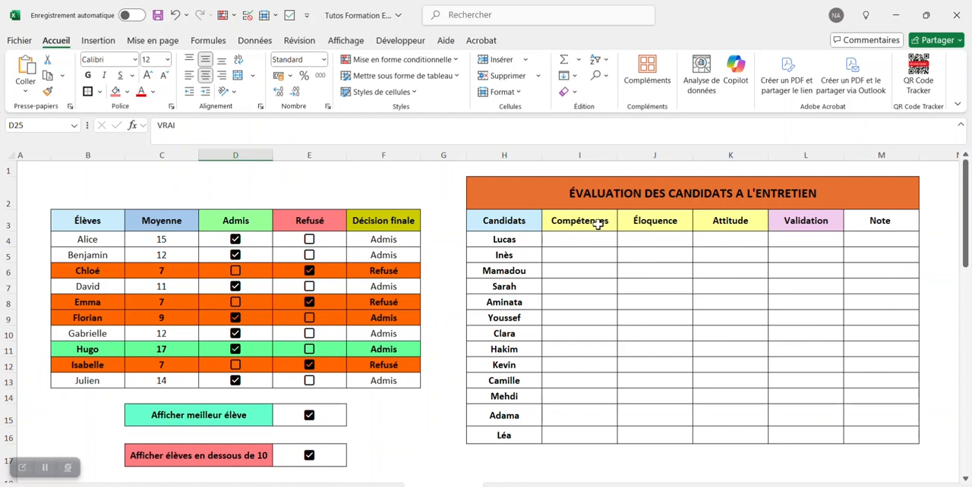
click(646, 225)
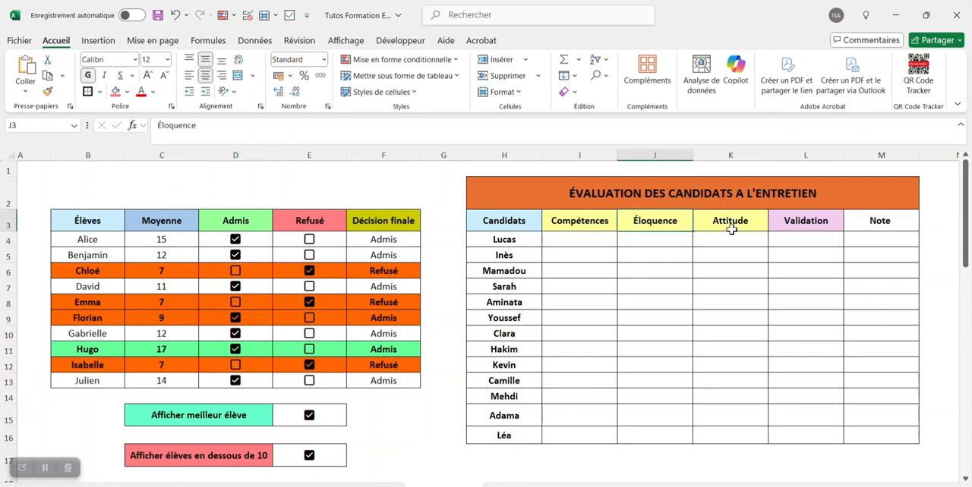
click(729, 227)
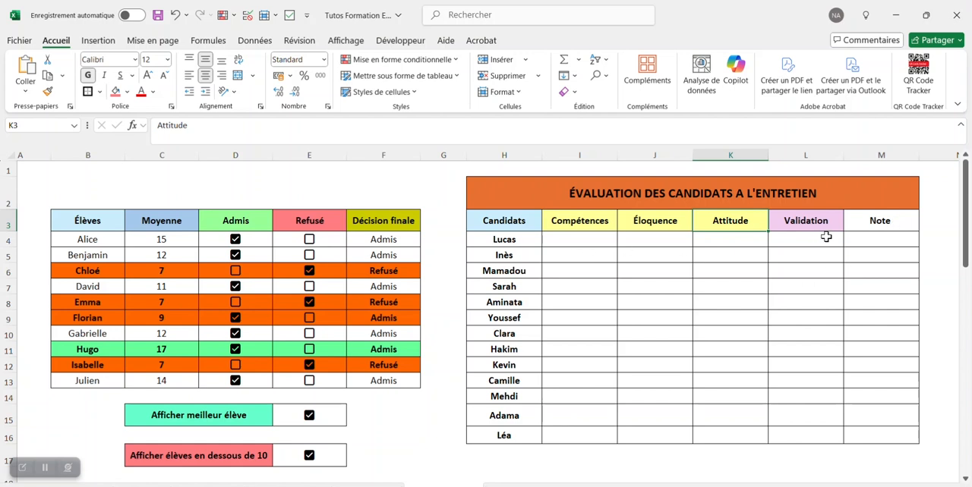
click(560, 240)
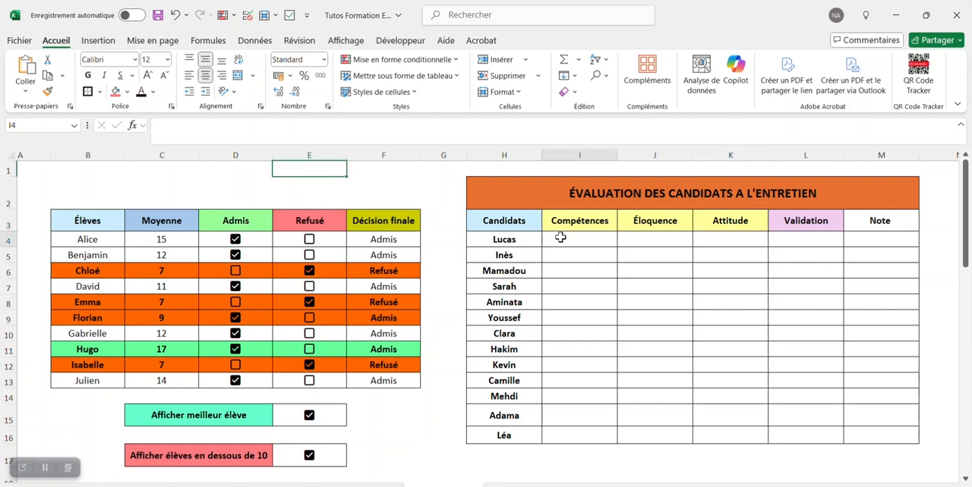
drag(560, 240, 810, 440)
click(100, 41)
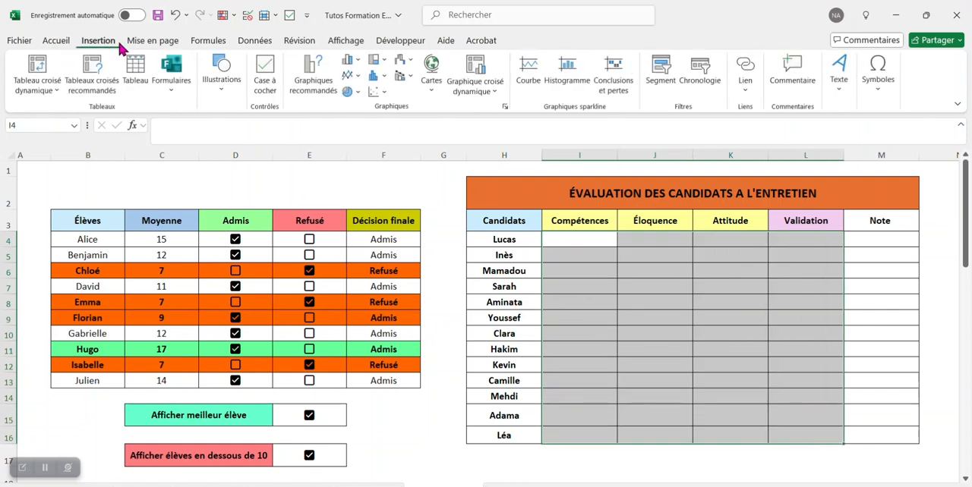
click(265, 72)
click(444, 193)
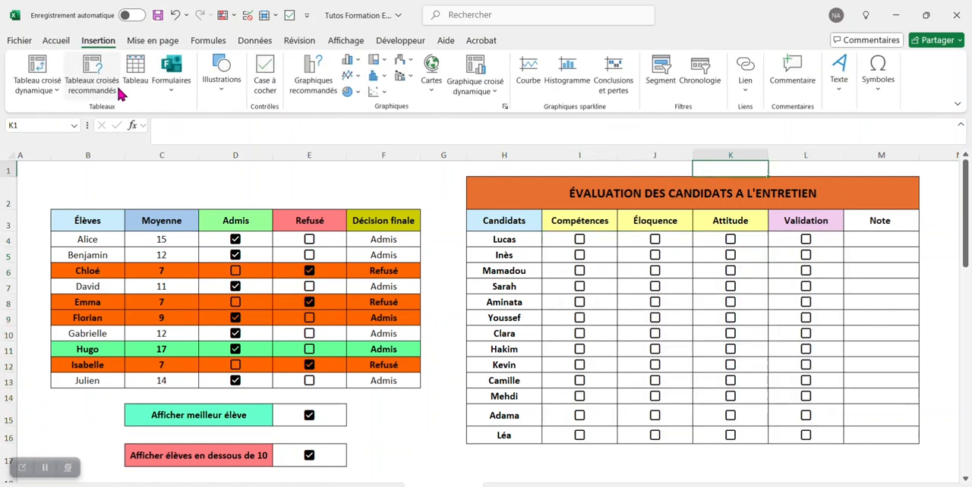
Step: Tick the Compétences, Éloquence and Validation checkboxes for the first candidate in row 4
click(55, 40)
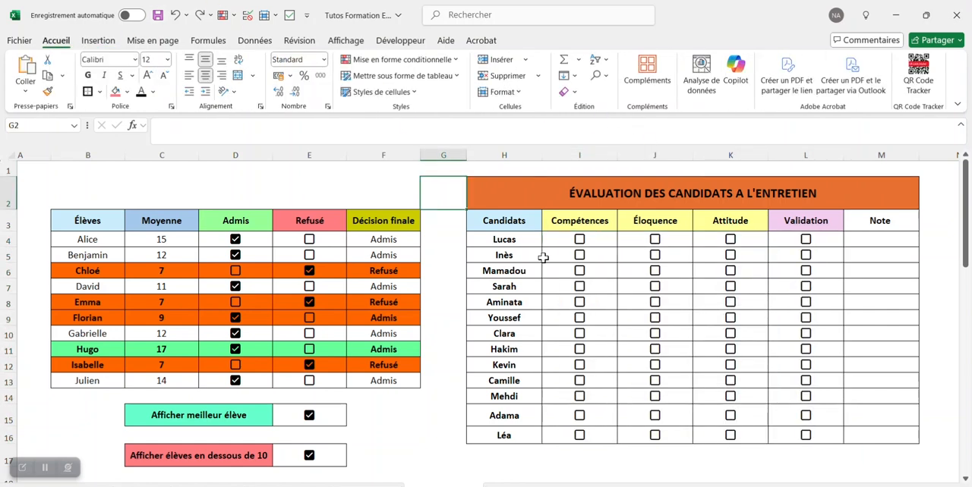
click(580, 243)
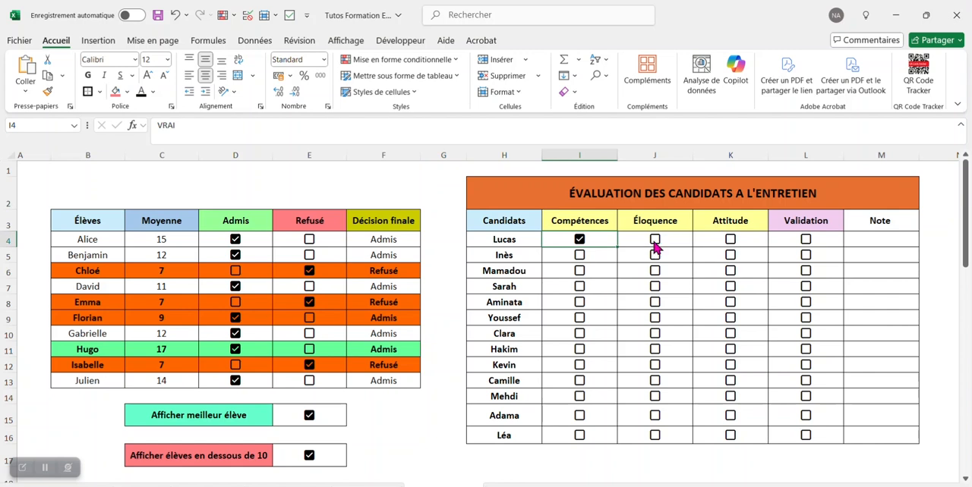
click(655, 243)
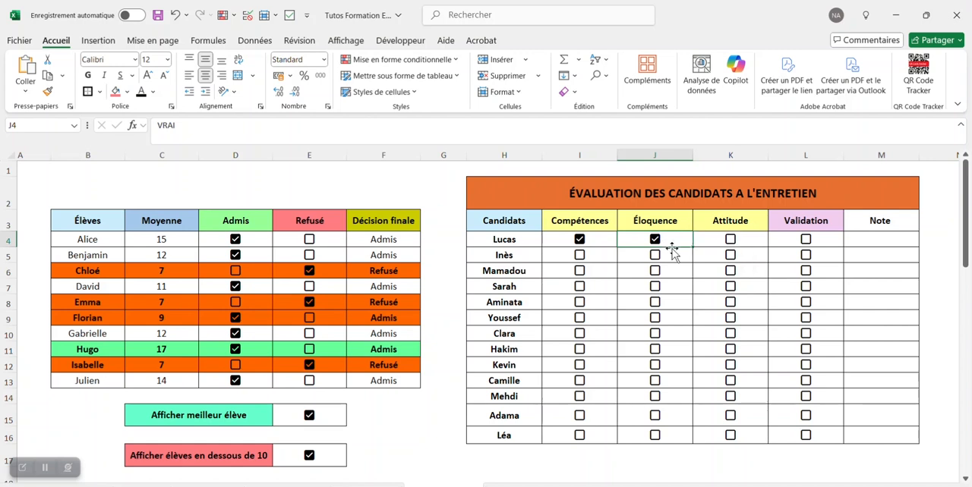
click(806, 240)
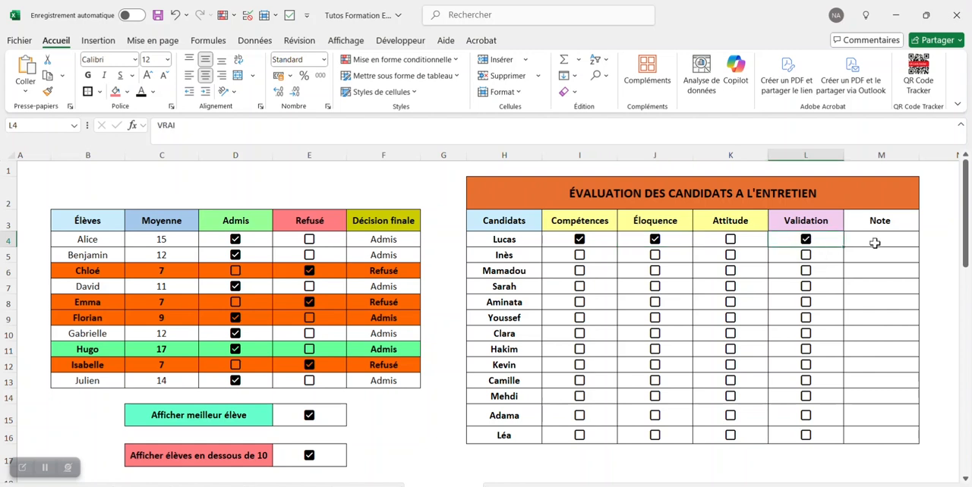
Step: Enter the formula =si(L4=vrai;NB.SI(I4:K4;"=vrai")/3;"") in the first candidate's Note cell M4
click(875, 243)
click(434, 137)
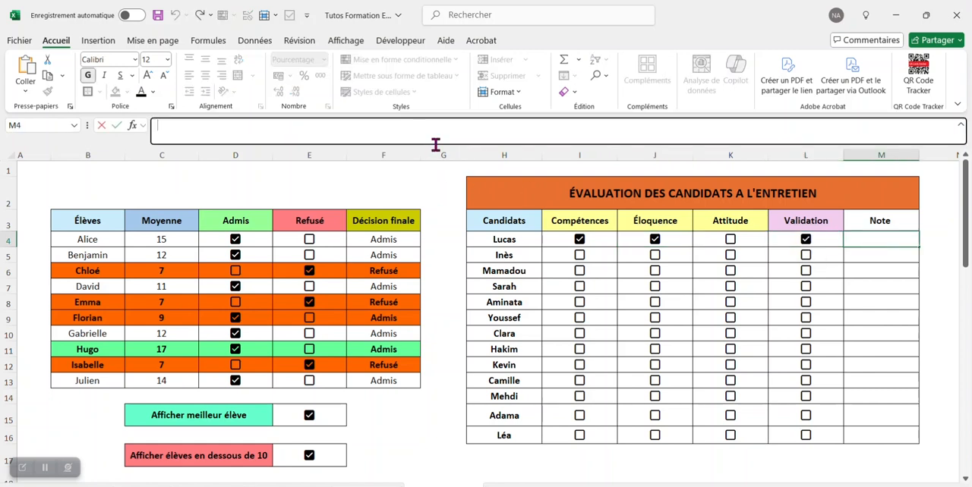
text(=si()
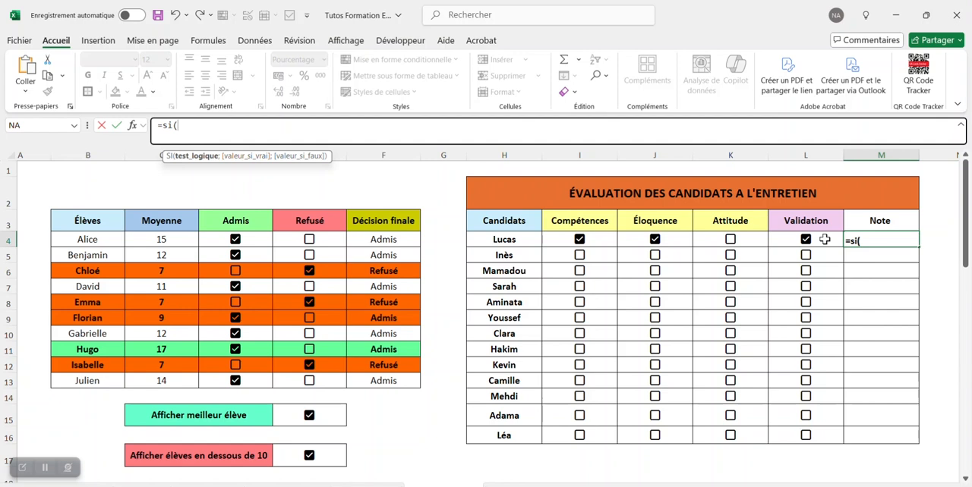
click(825, 239)
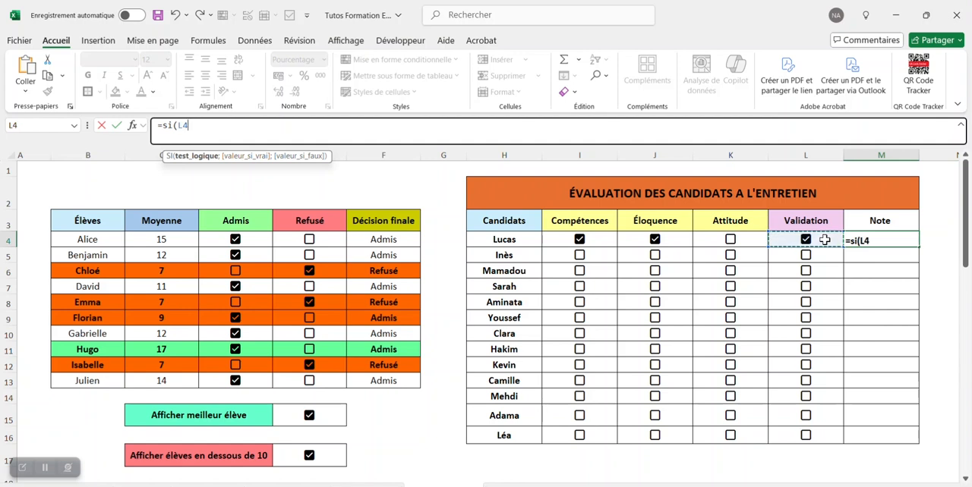
text(=vrai;)
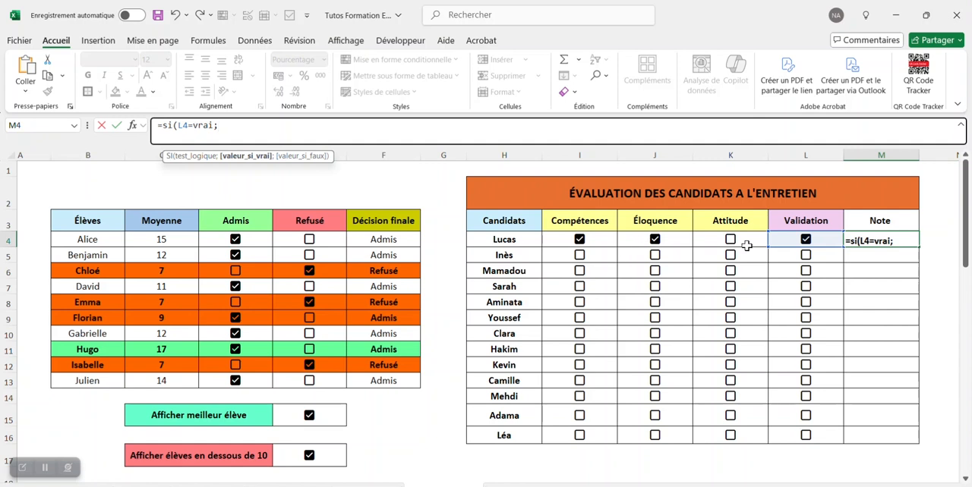
text(nb)
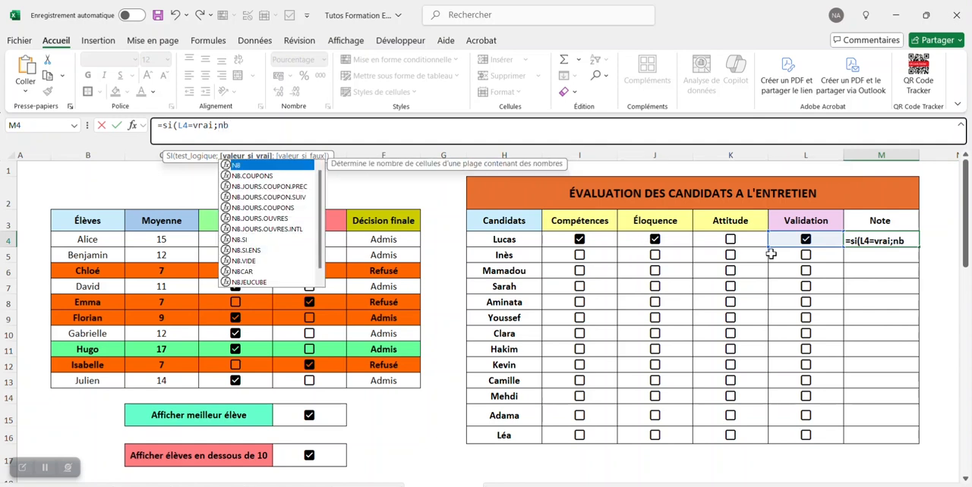
double_click(253, 239)
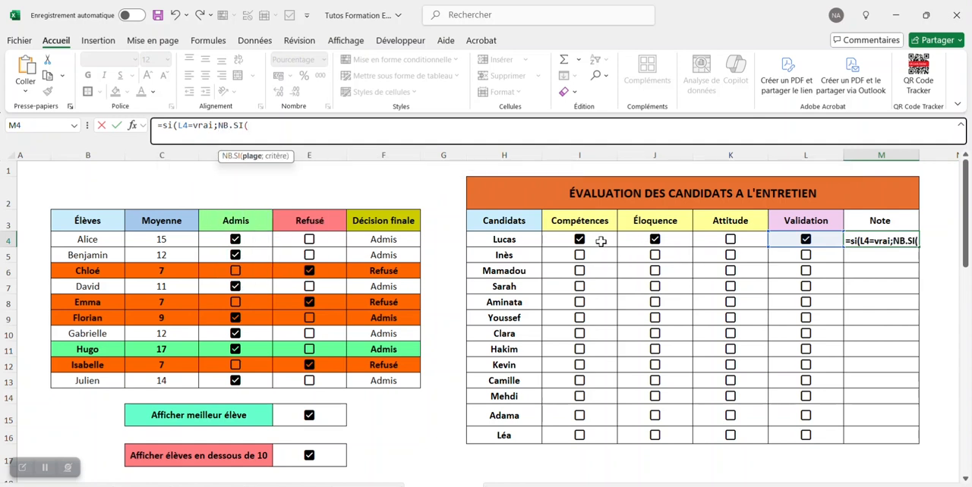
drag(563, 240, 758, 240)
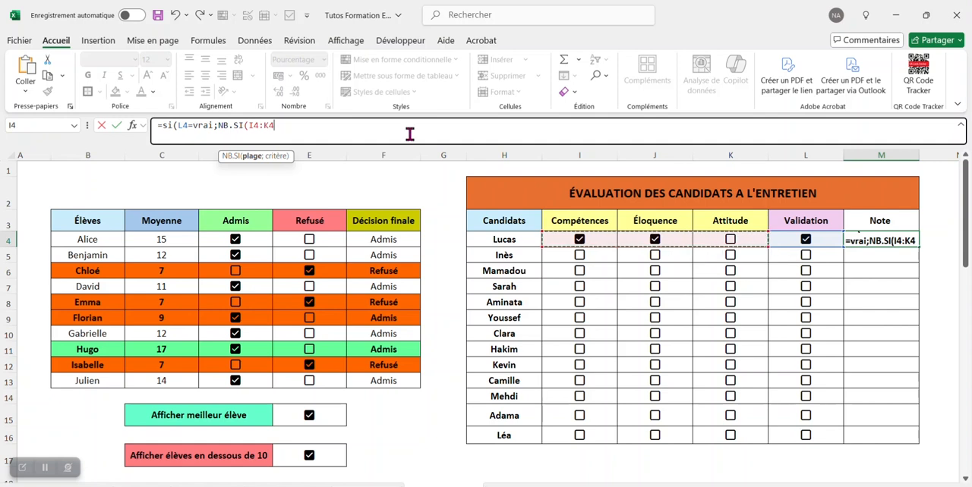
text(;"=vrai)
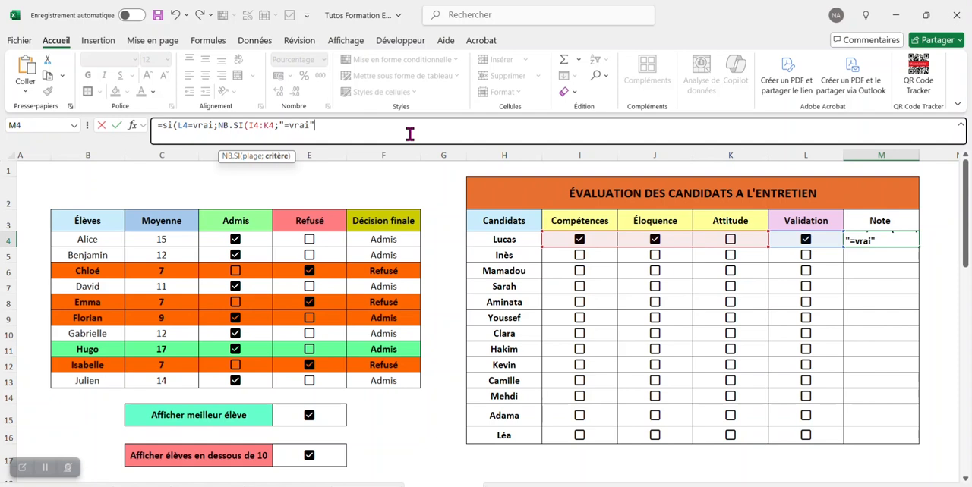
text()/3)
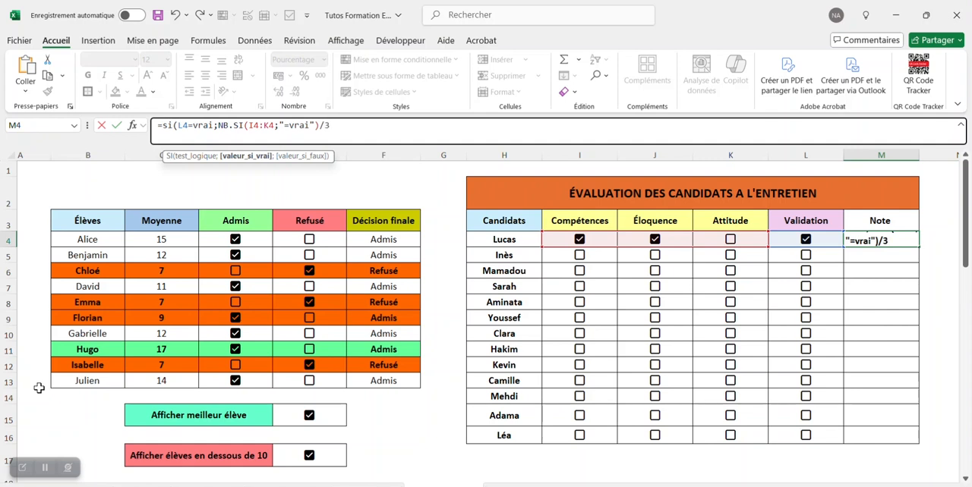
text(;)
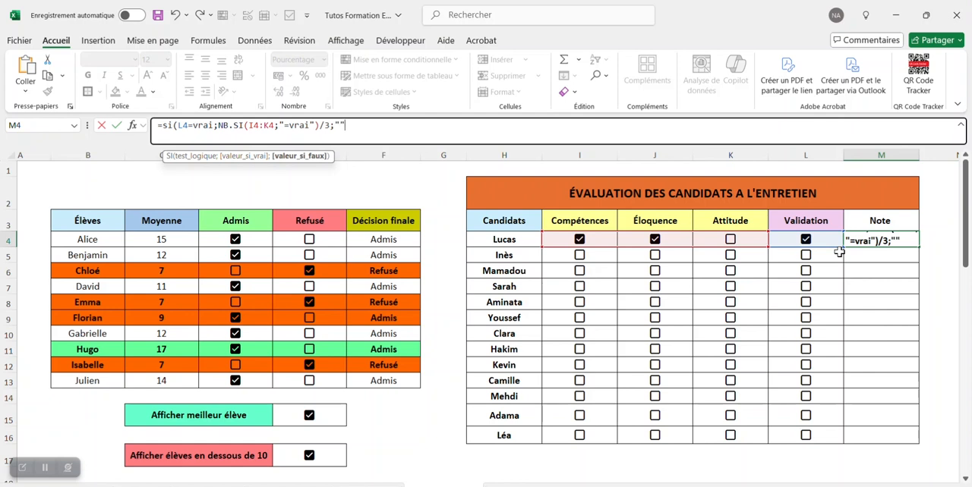
text())
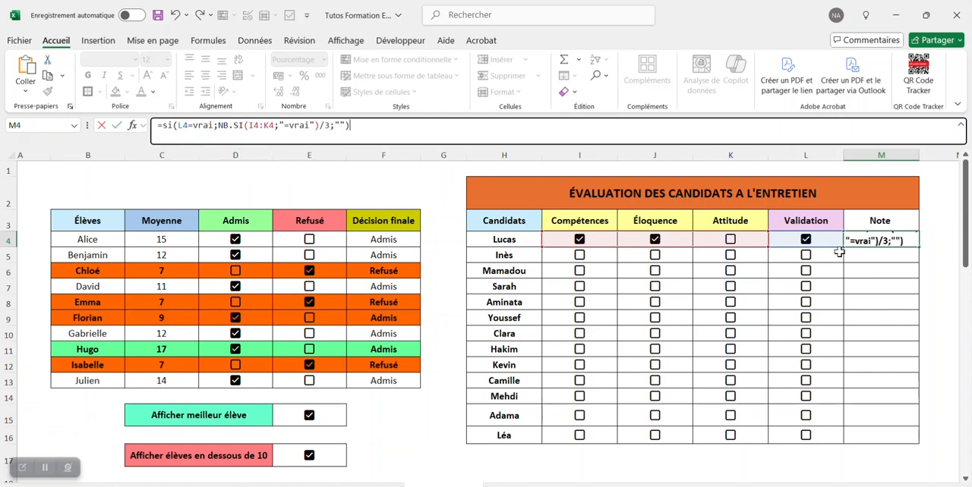
key(Return)
Step: Copy the Note formula from M4 down through M16 and check it in M5
click(898, 237)
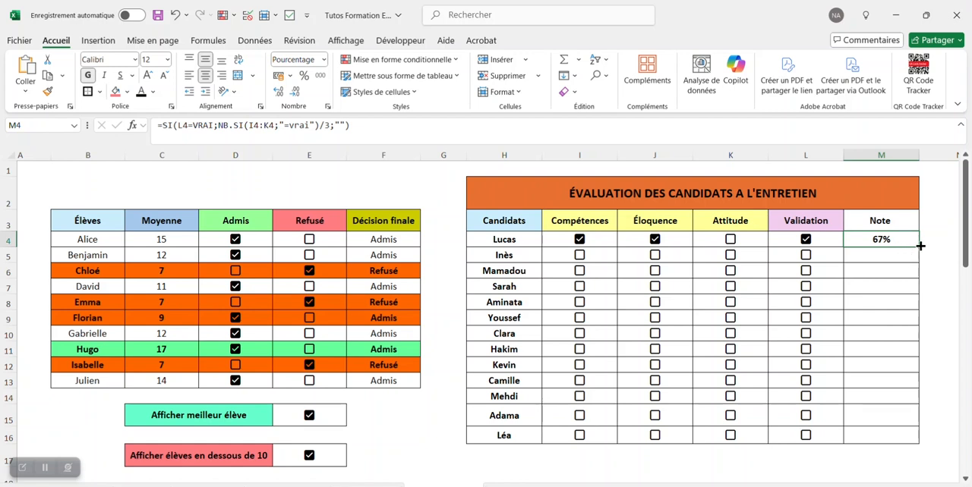
drag(919, 246, 896, 445)
click(898, 256)
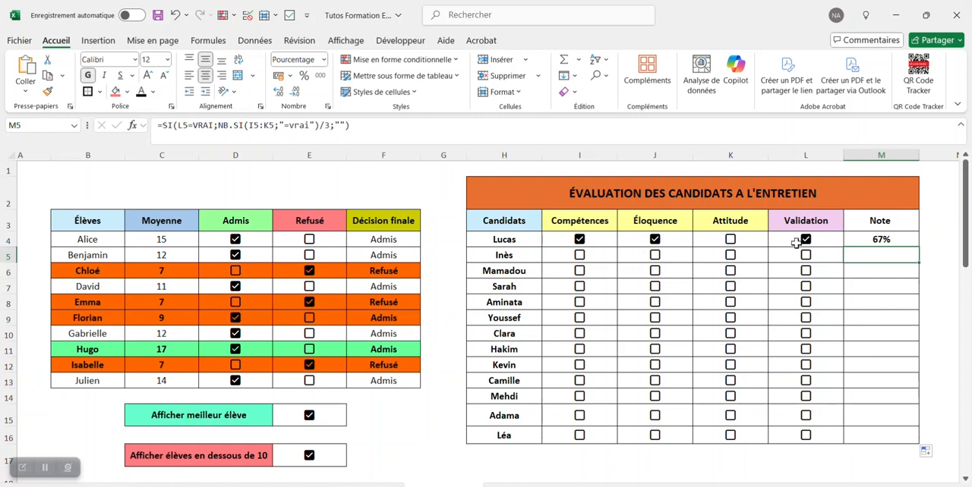
Step: Tick only Validation for the second candidate and all four checkboxes for the third candidate to test the Note formula
click(807, 257)
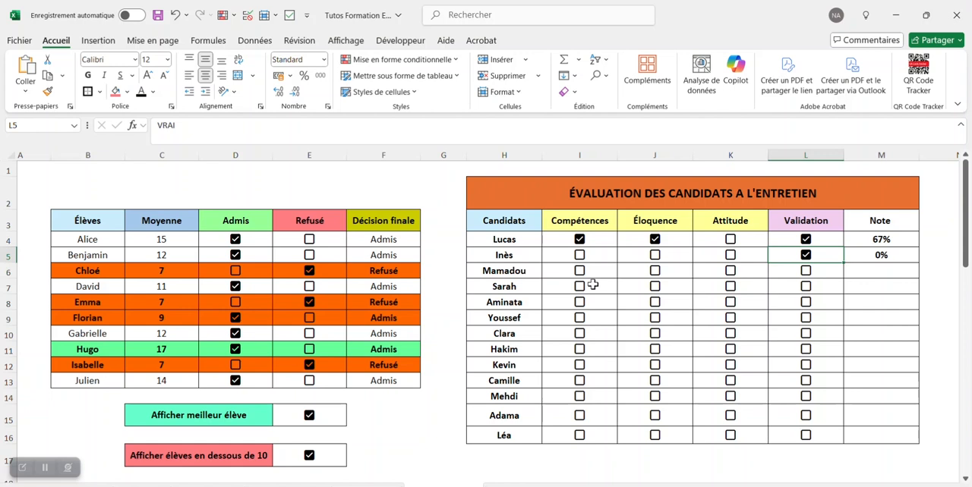
click(579, 273)
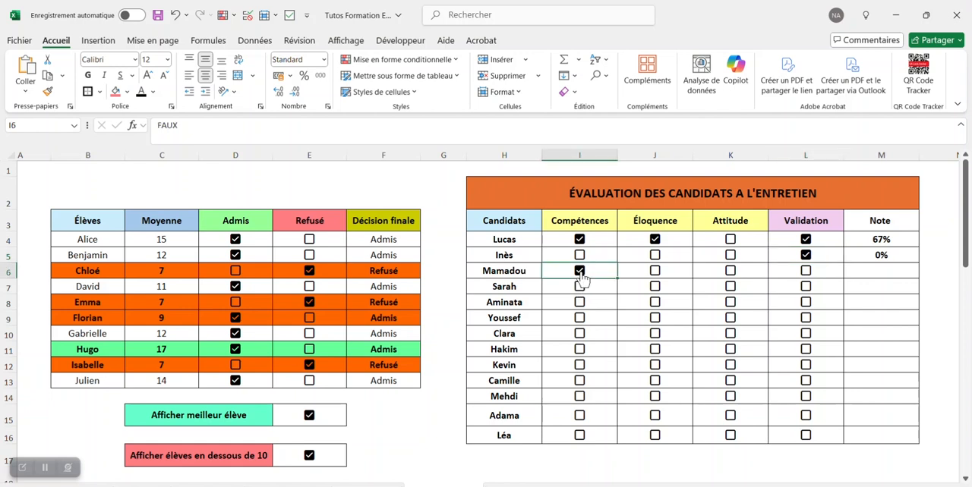
click(654, 274)
click(731, 278)
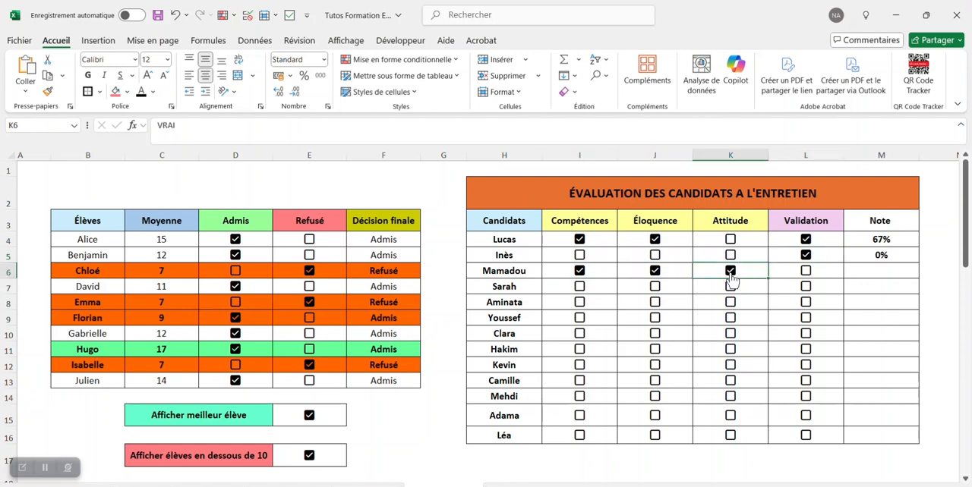
click(806, 280)
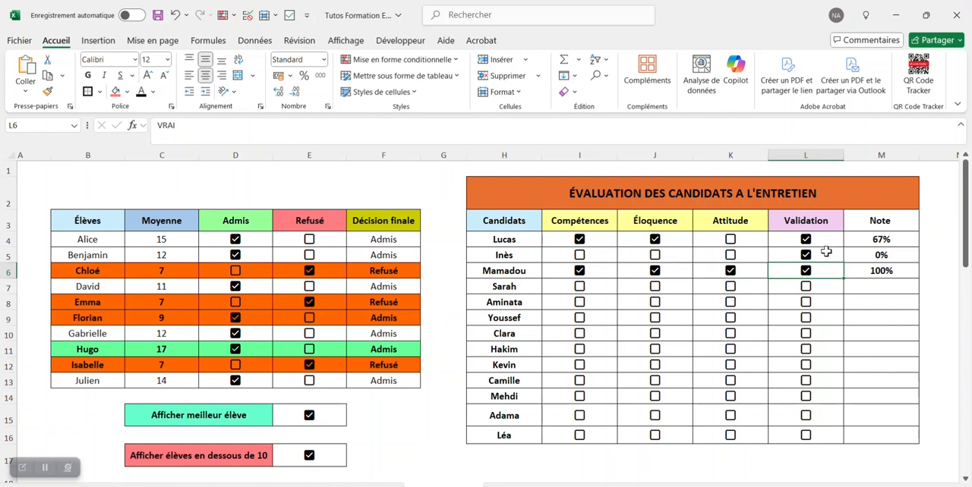
Step: Set the font colour of the criteria checkboxes I4:K16 to the darkest grey among the white theme shades
drag(558, 241, 747, 434)
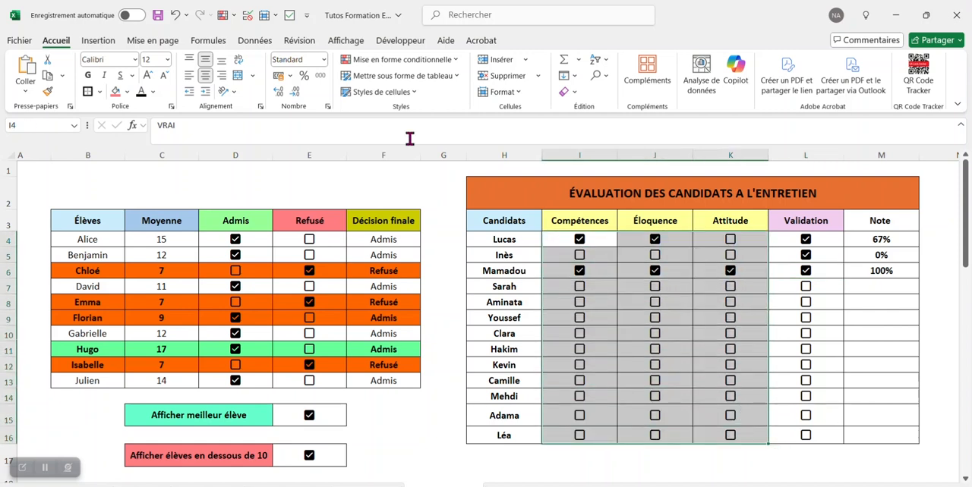
click(152, 92)
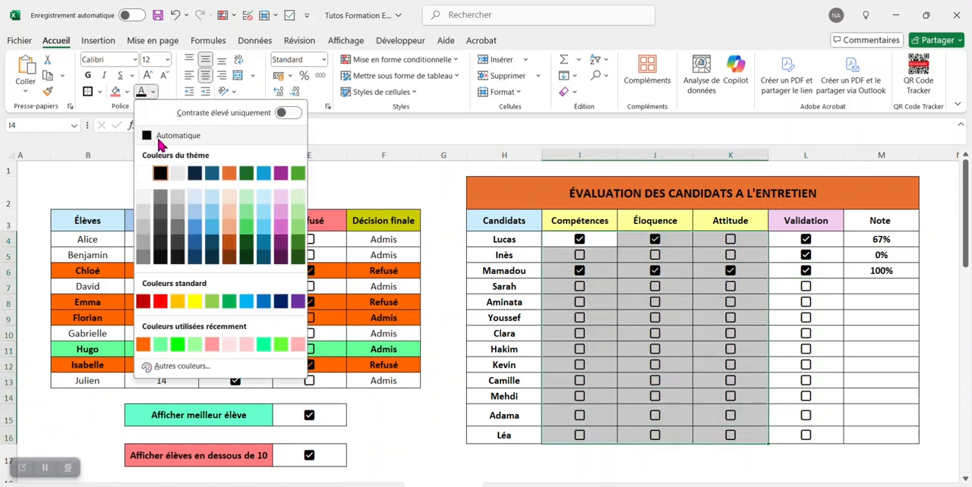
click(143, 242)
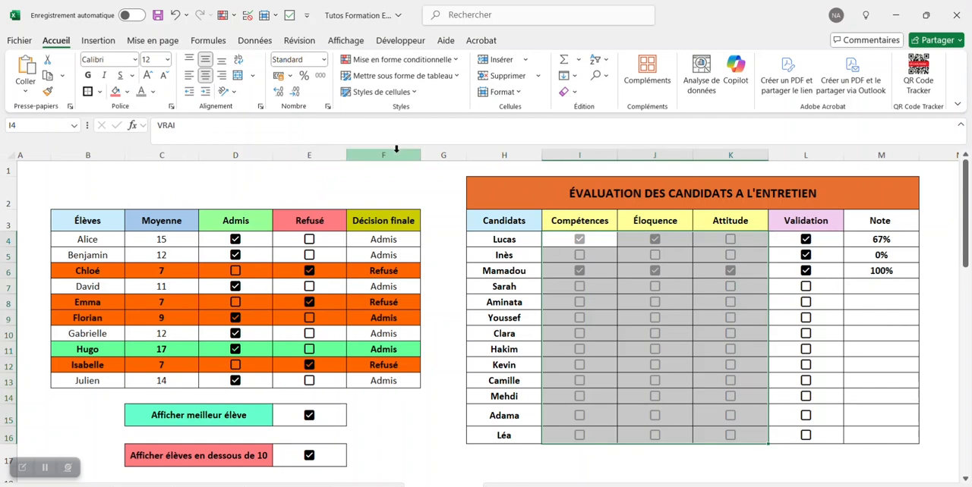
click(153, 92)
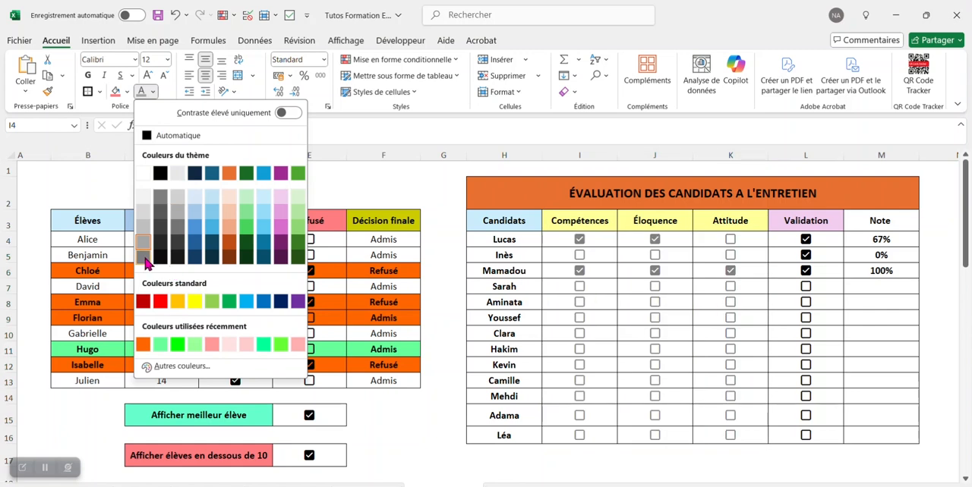
click(143, 258)
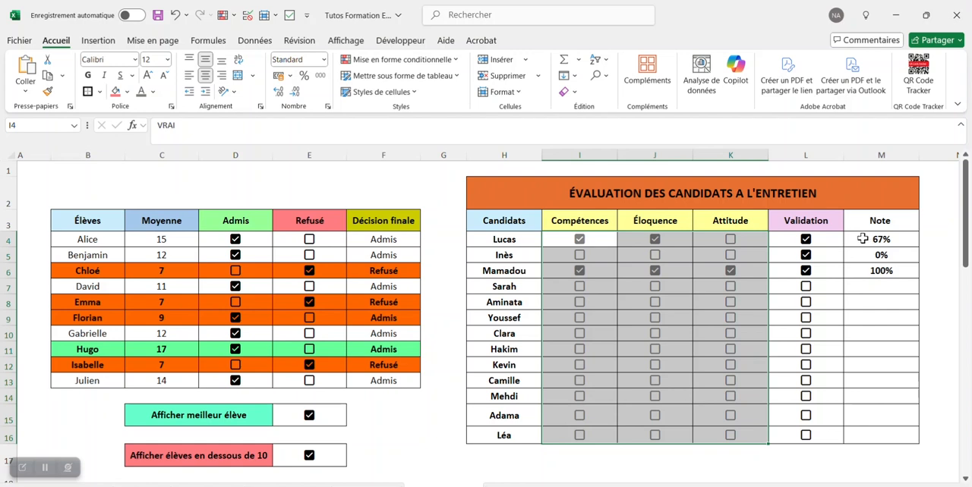
Step: Create a conditional formatting rule for the Note cells M4:M16 that formats all cells by value with the Barre de données style
drag(863, 239, 882, 438)
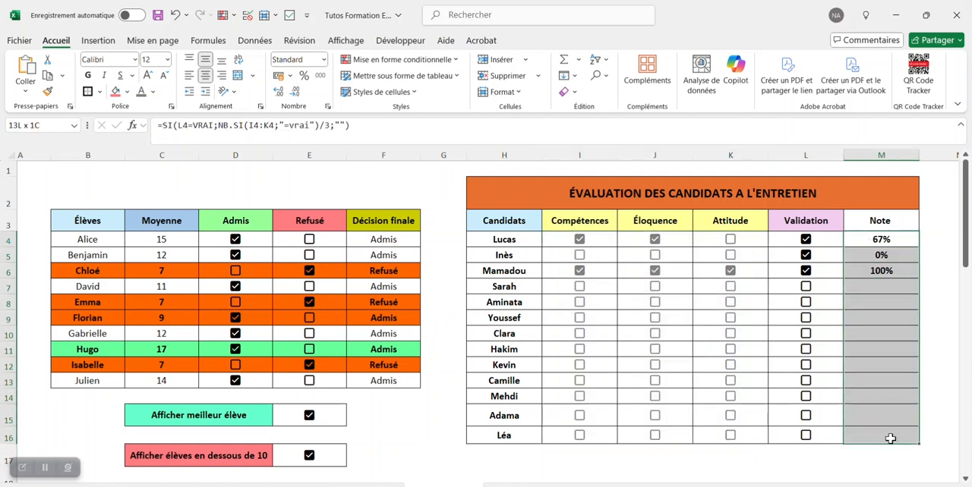
click(402, 60)
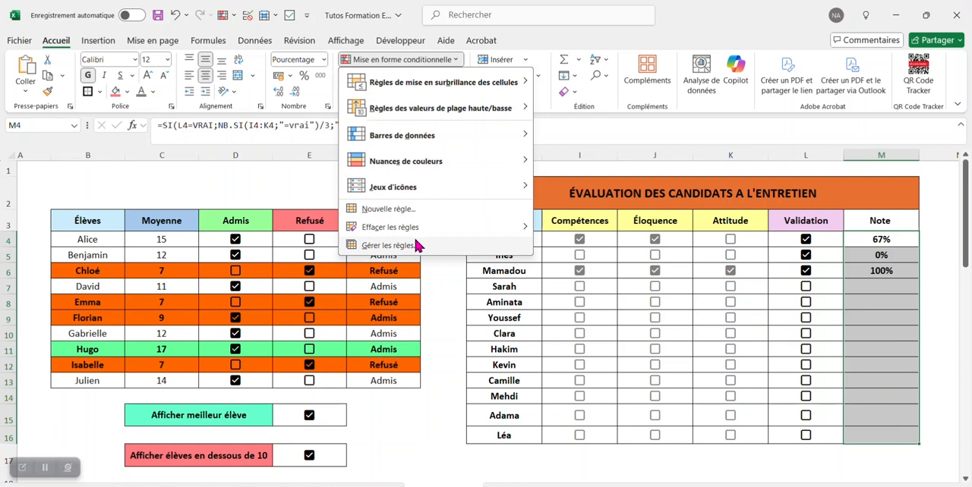
click(416, 246)
click(326, 253)
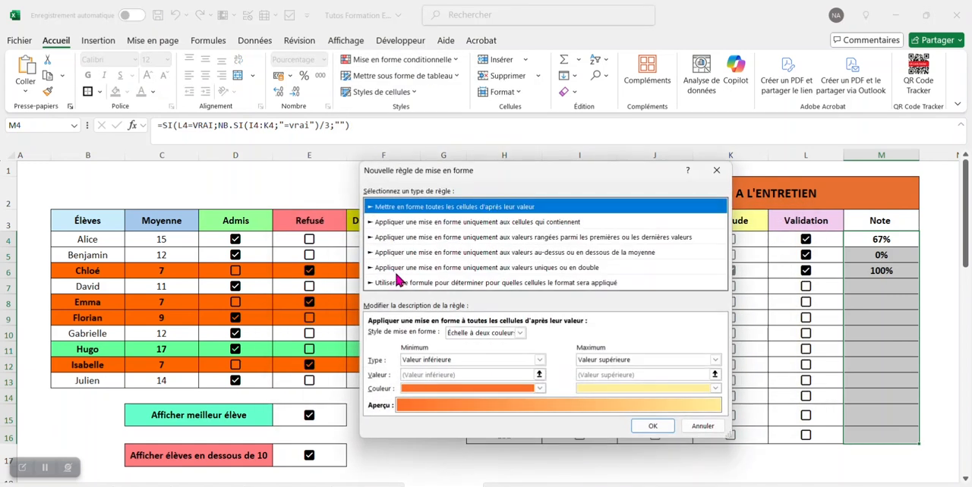
click(520, 333)
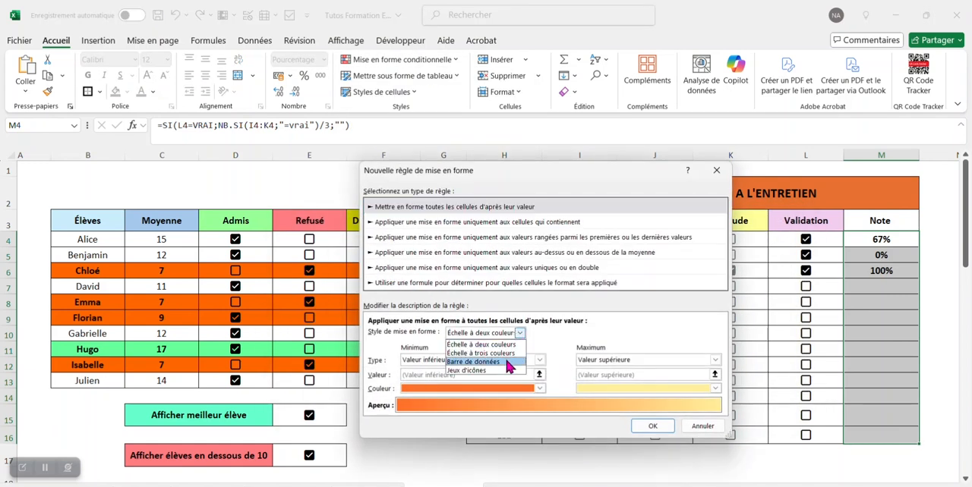
click(507, 363)
Step: Set the data bar's minimum to Nombre 0, its maximum to Nombre 1 and its colour to bright green
click(549, 360)
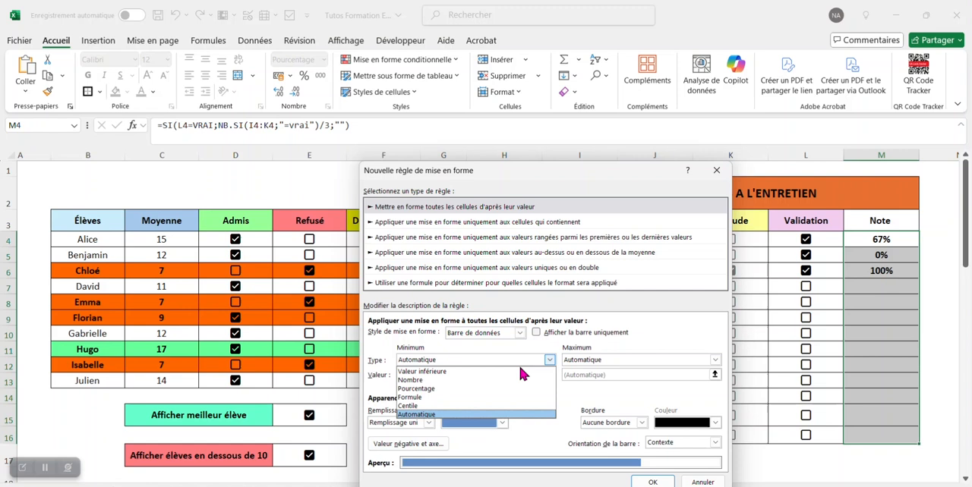
click(469, 381)
click(715, 360)
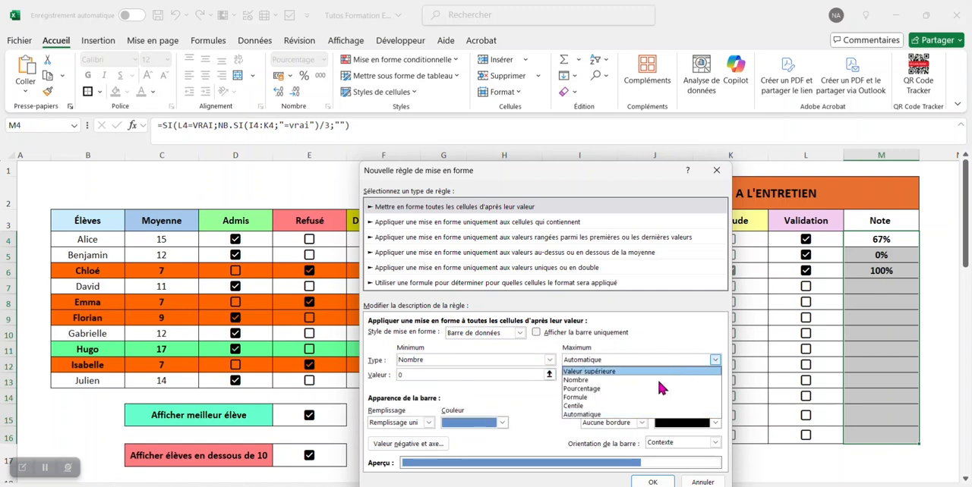
click(633, 380)
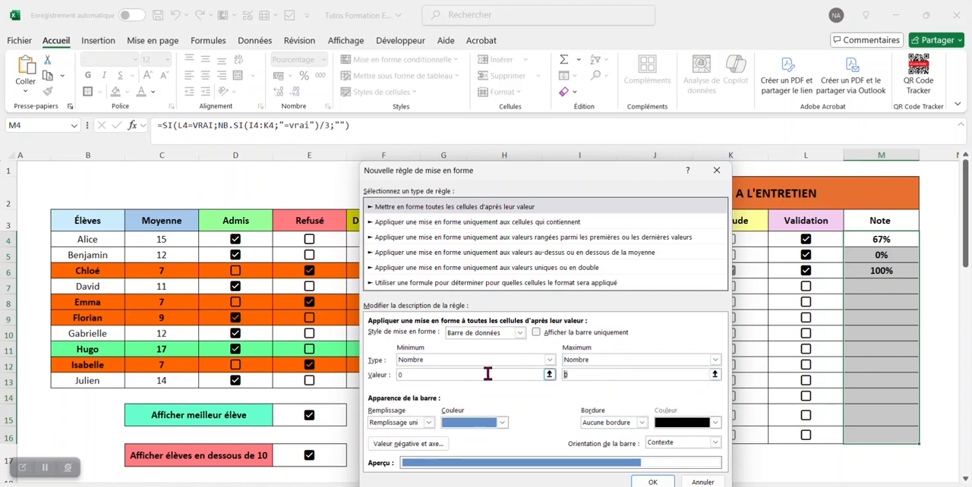
click(503, 429)
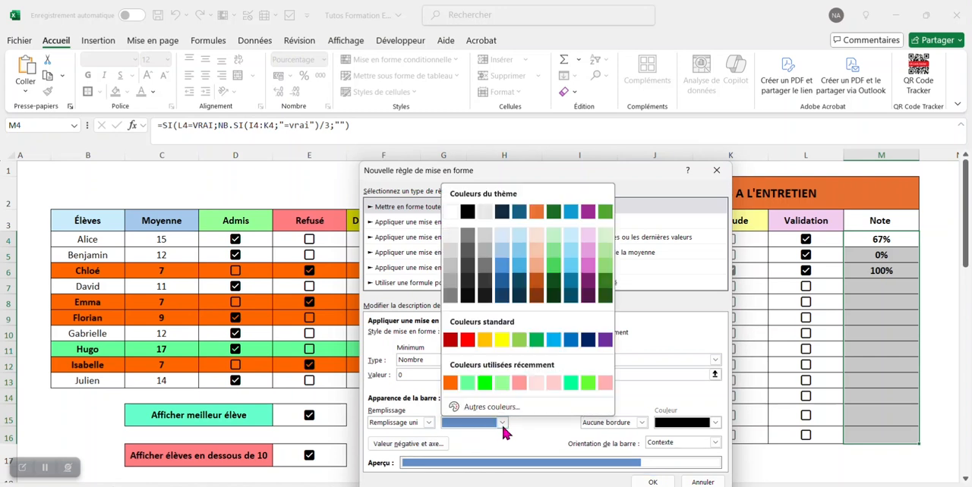
click(481, 389)
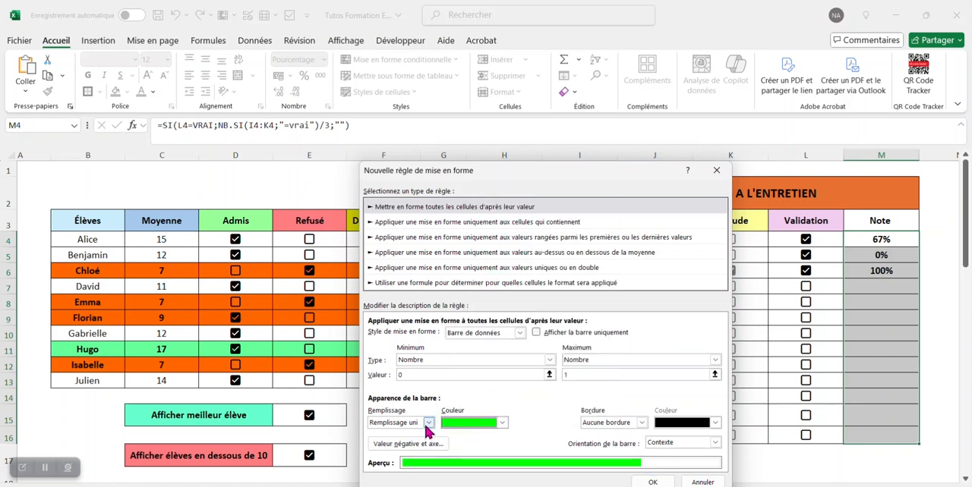
Step: Confirm the data bar rule with its solid green fill and apply it to the Note cells M4:M16
drag(627, 166, 623, 112)
click(649, 429)
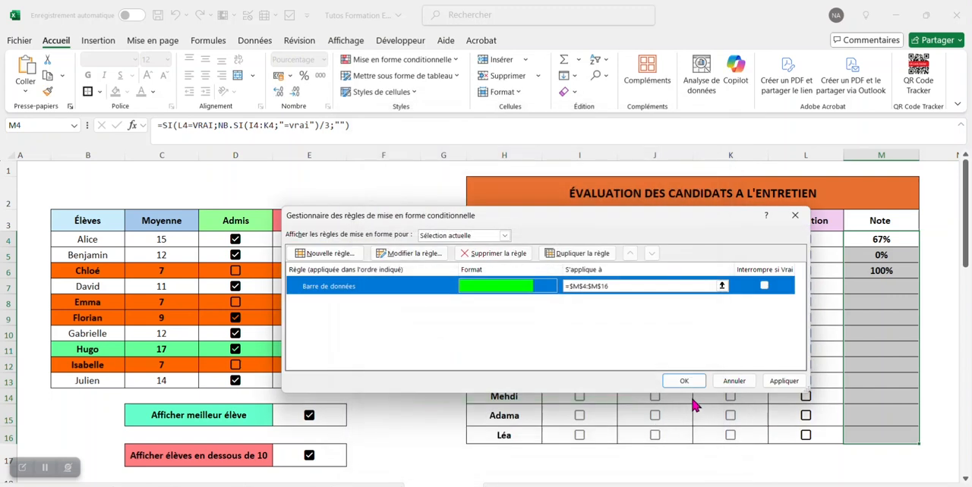
click(685, 382)
Step: Tick Éloquence and Validation for the fourth candidate in row 7 to test the data bar
click(567, 208)
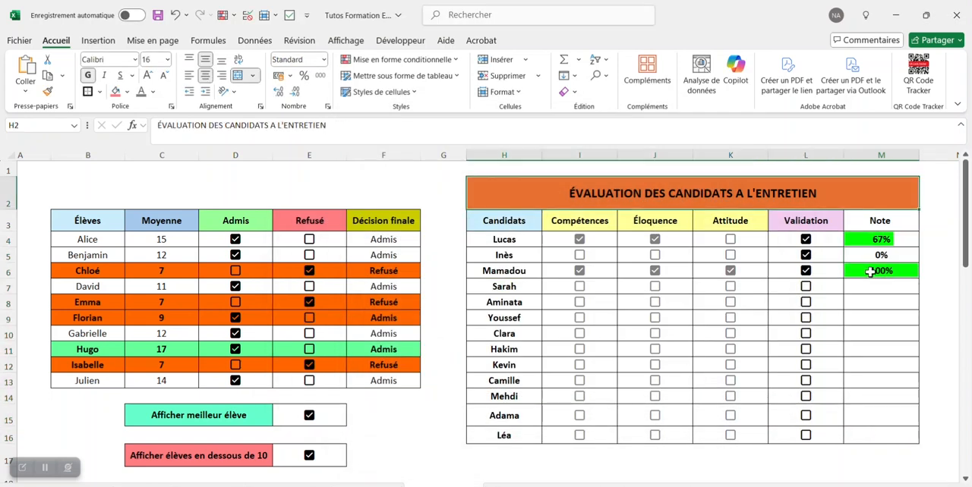
click(655, 288)
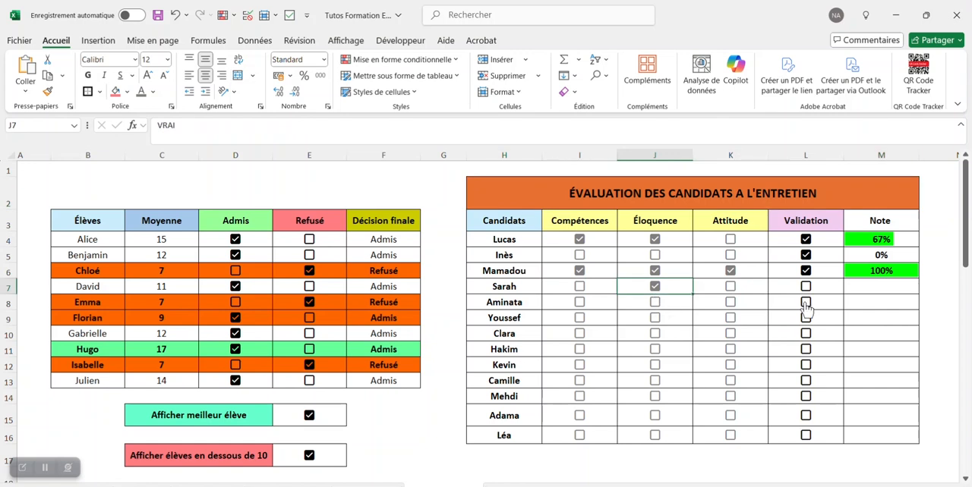
click(806, 287)
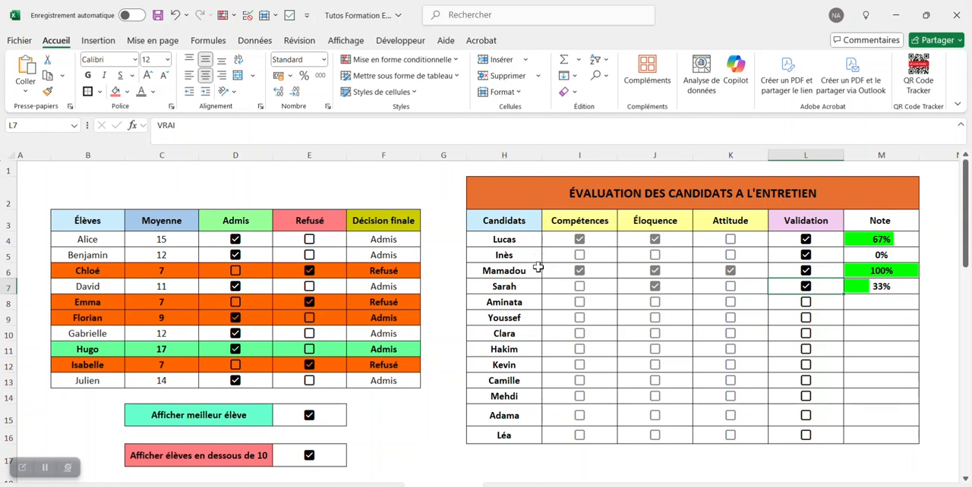
Step: Start a new conditional formatting rule for the candidate rows H4:M16 that uses a formula to determine which cells to format
mouse_move(519, 241)
mouse_down()
mouse_move(831, 382)
mouse_move(881, 437)
mouse_move(900, 430)
mouse_up()
click(402, 59)
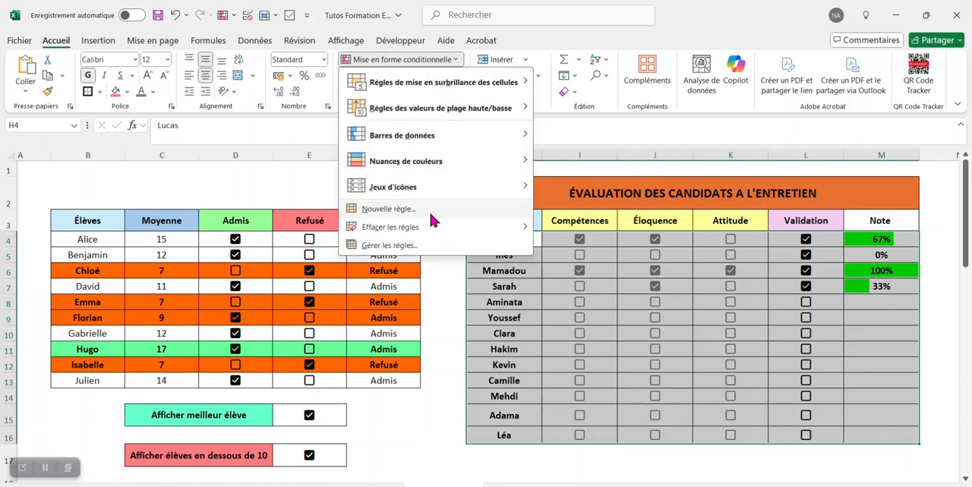
click(431, 245)
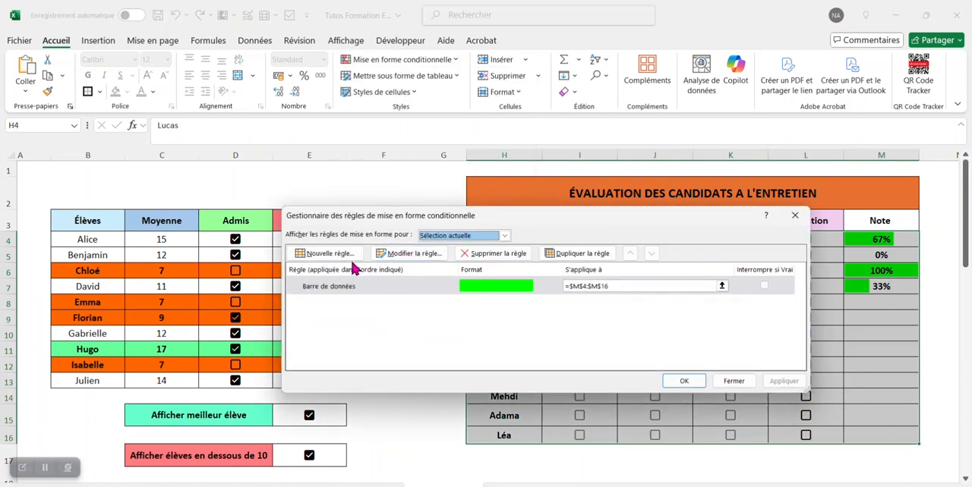
click(349, 259)
drag(531, 183, 331, 158)
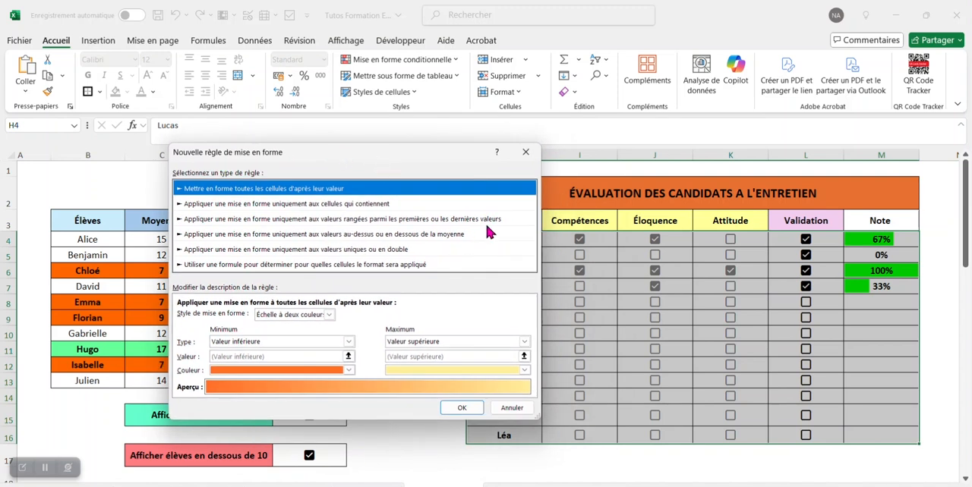
drag(452, 153, 419, 172)
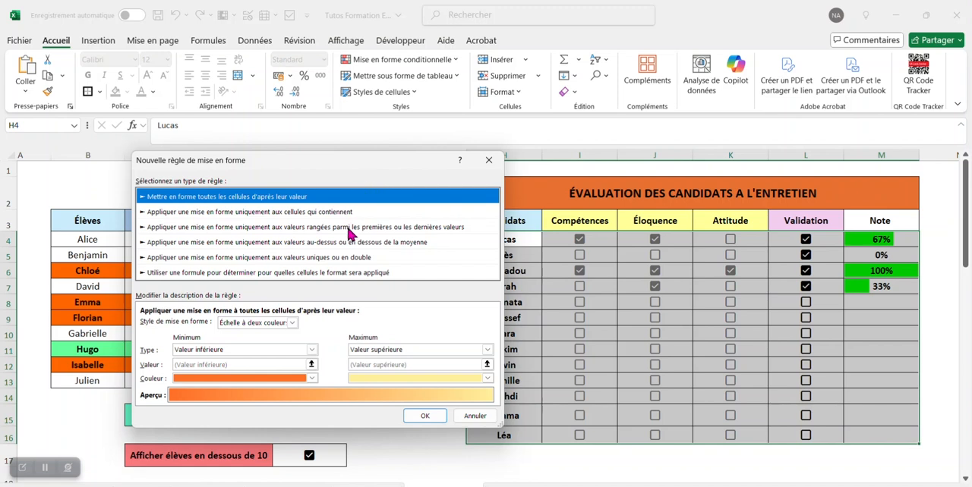
click(320, 273)
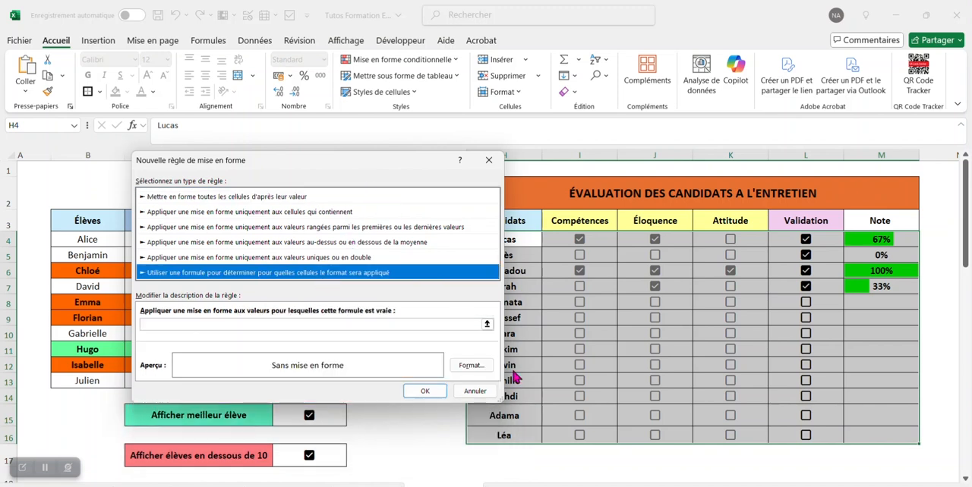
Step: Enter =ET(L4=VRAI;M4>0,66) as the formula of the new formatting rule
click(487, 325)
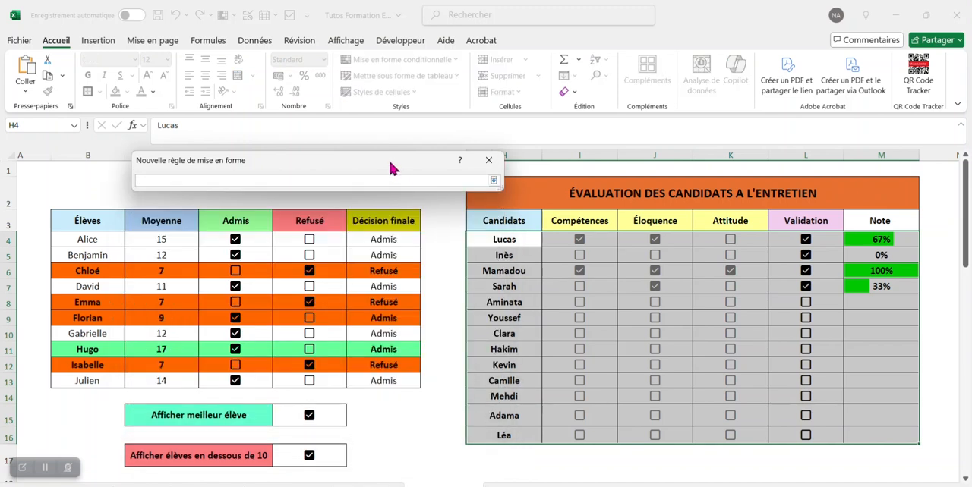
drag(390, 167, 601, 141)
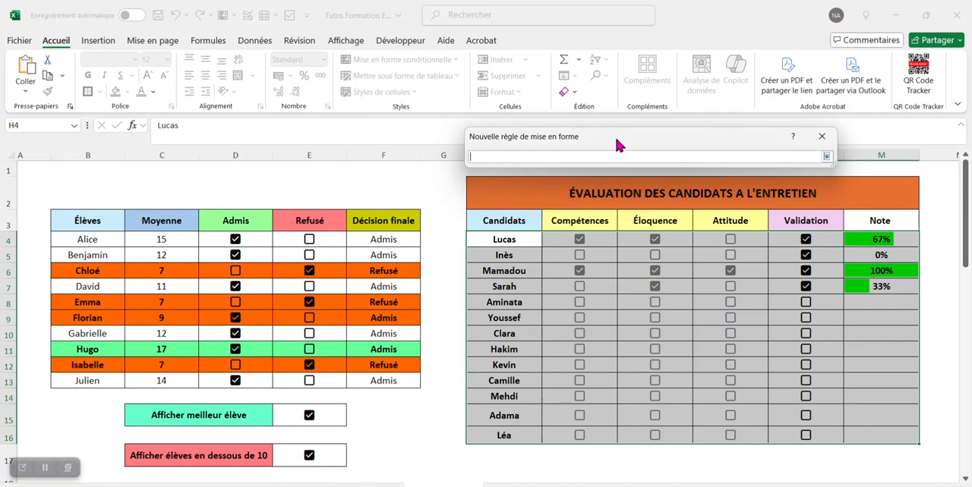
text(=et()
drag(783, 139, 750, 107)
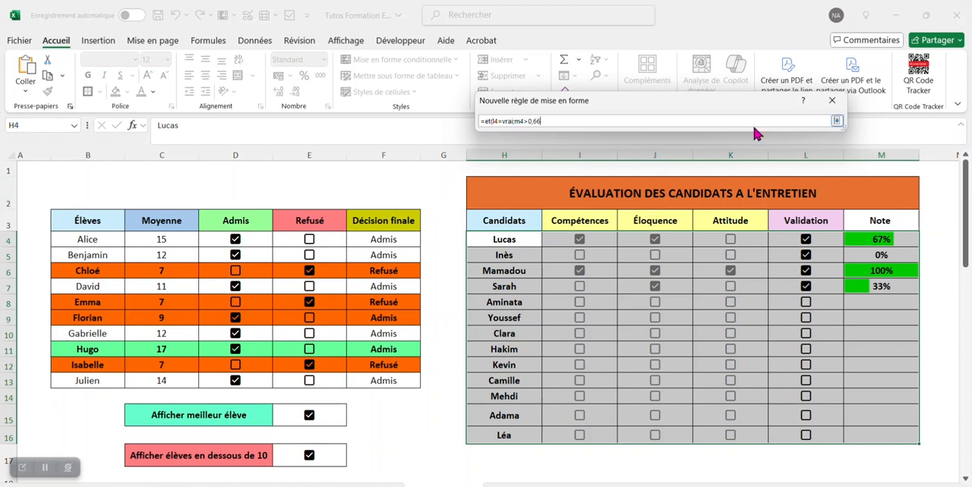
text())
click(836, 121)
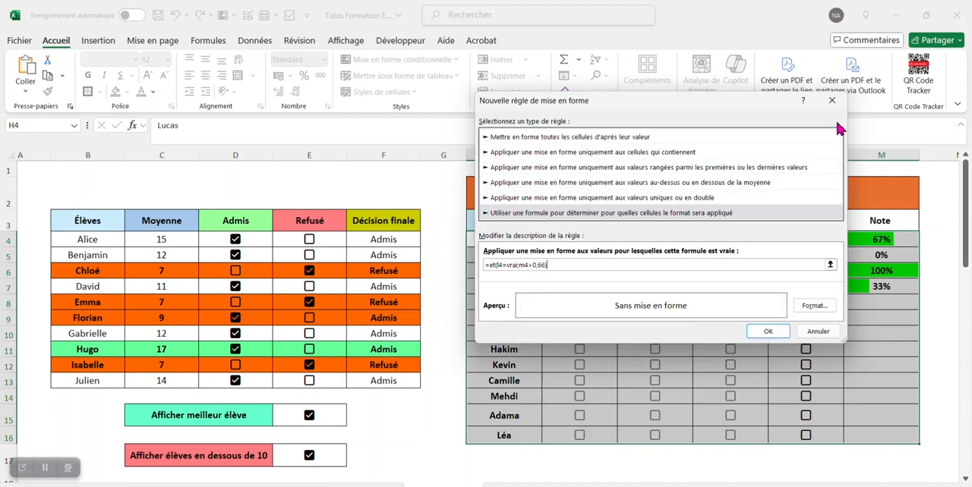
Step: Give the formula rule a light green fill from the additional standard colours and confirm the rule
click(826, 313)
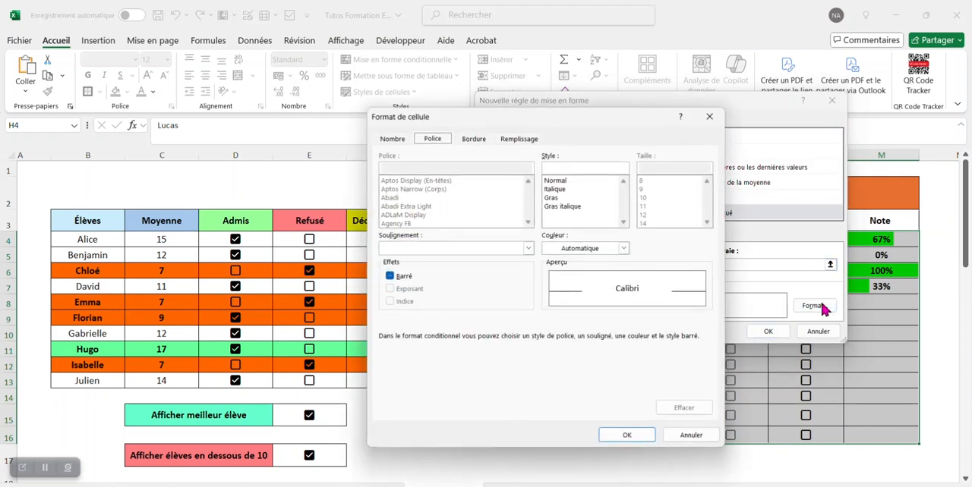
click(519, 141)
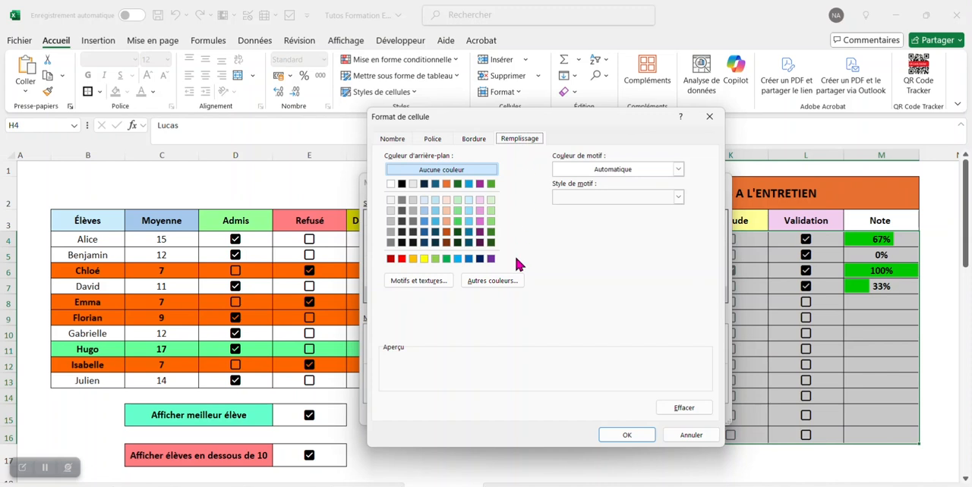
click(510, 282)
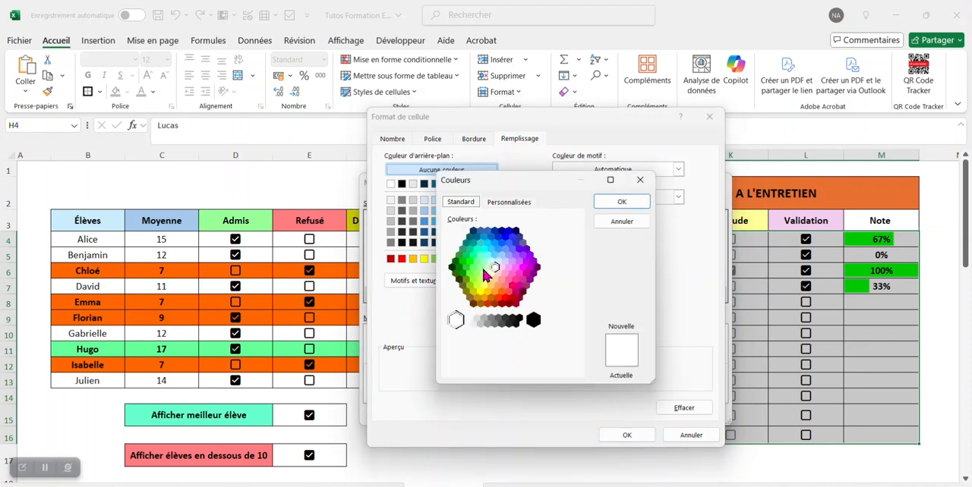
click(481, 268)
click(613, 205)
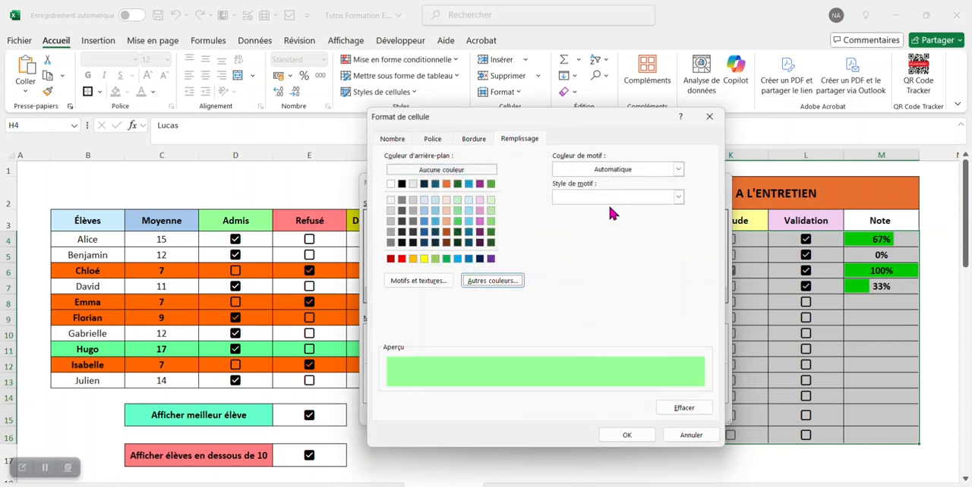
click(635, 435)
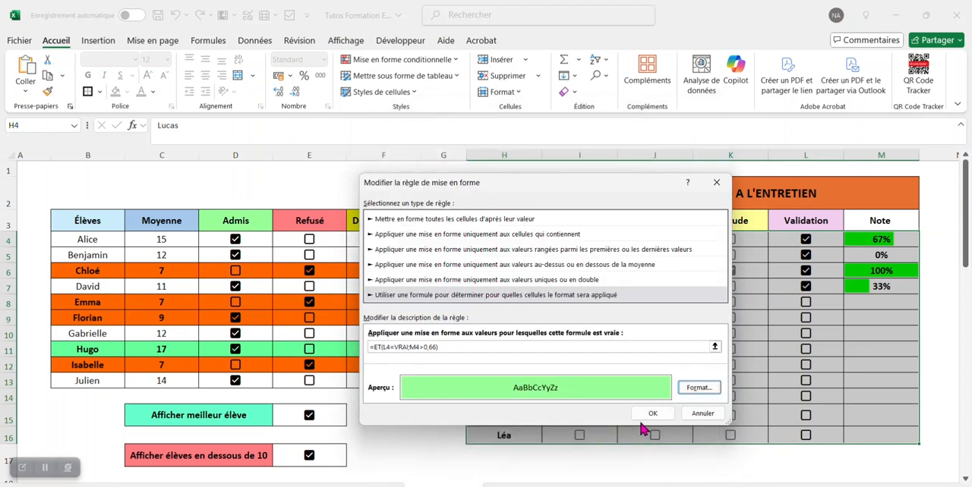
click(649, 414)
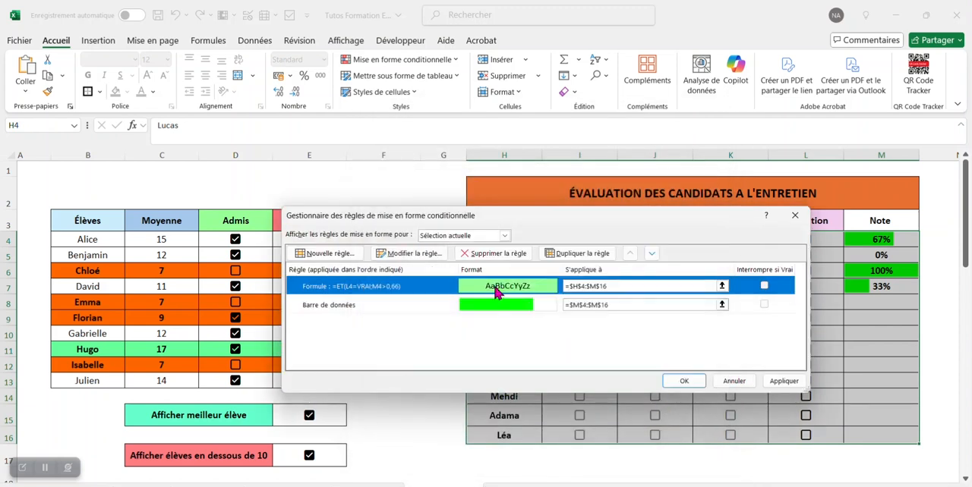
Step: Duplicate the light green rule and change the copy's formula to =ET(L4=VRAI;M4<0,66)
click(580, 256)
click(427, 258)
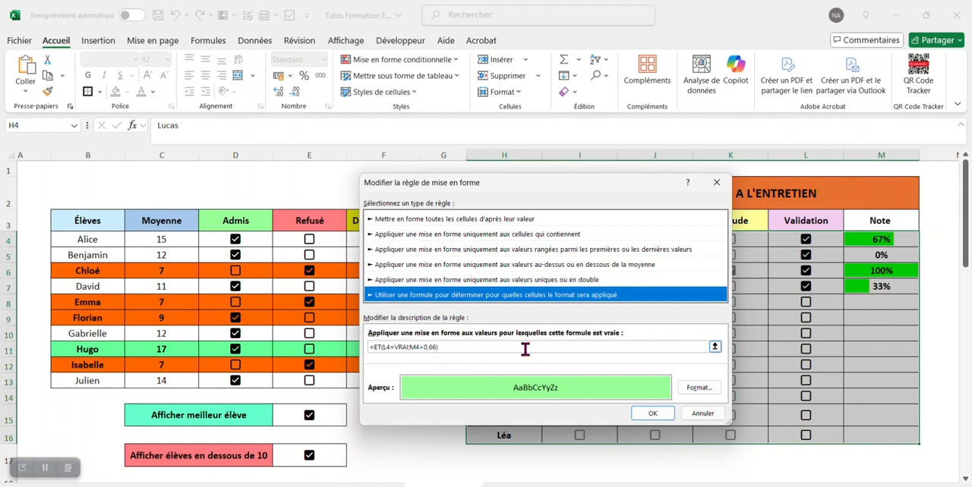
click(445, 347)
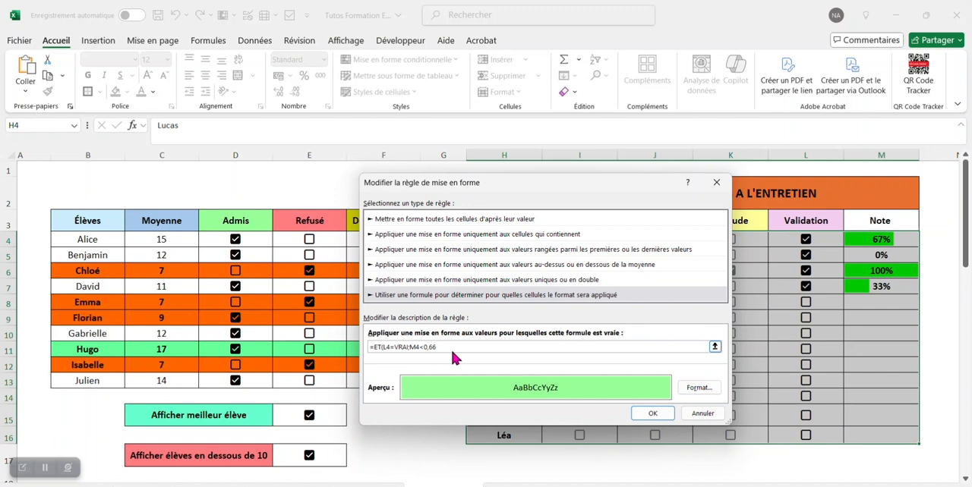
Step: Format the duplicated rule with a light orange fill and Barré strikethrough text, and apply the rules to the evaluation table
click(689, 390)
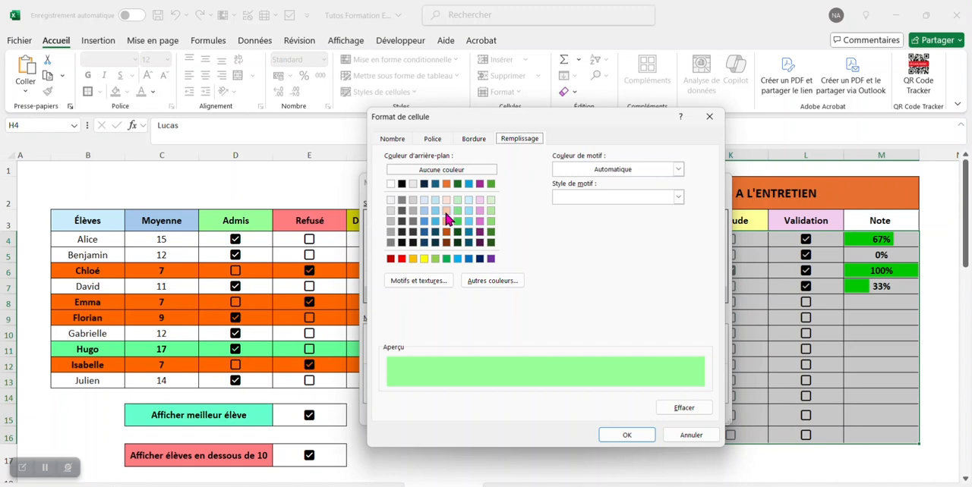
click(446, 213)
click(433, 141)
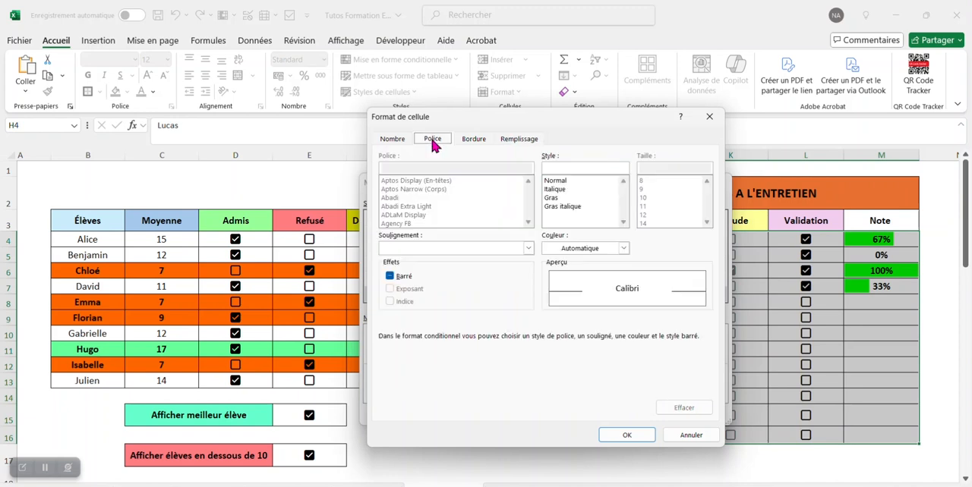
click(390, 277)
click(641, 437)
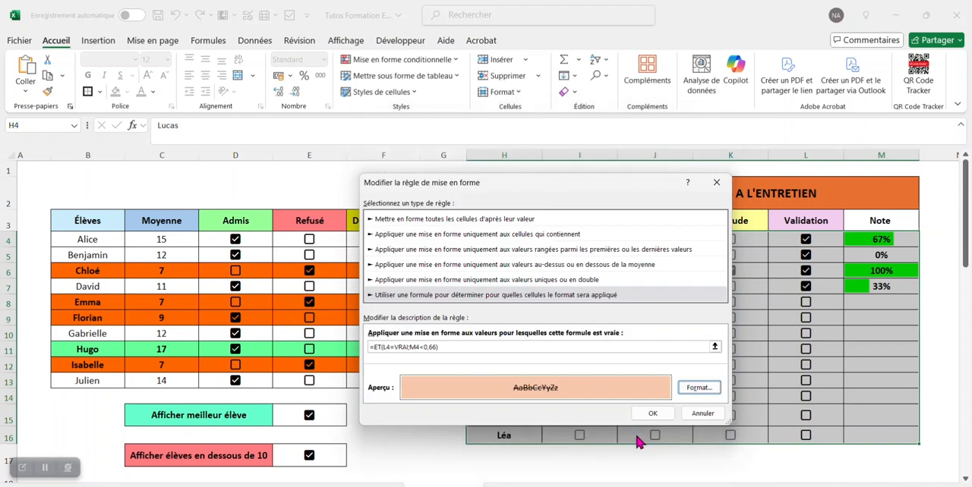
click(650, 416)
click(684, 381)
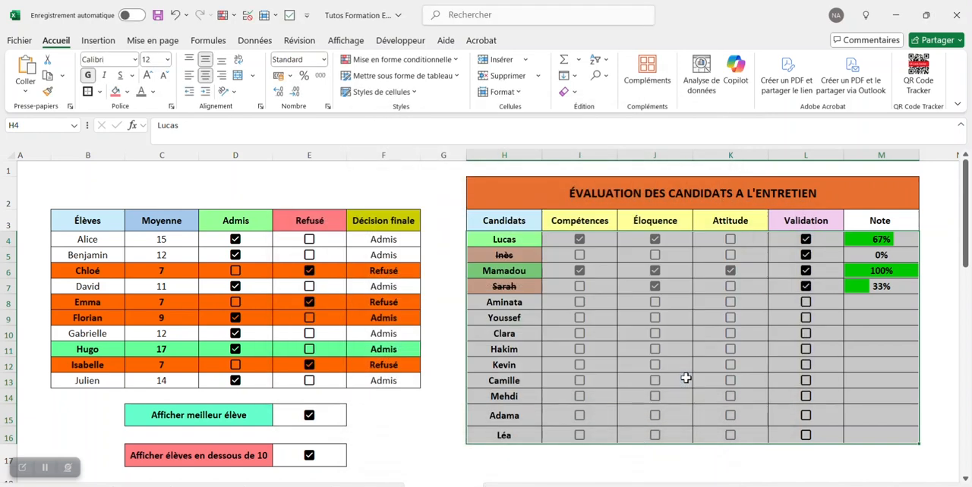
Step: Tick Compétences and Validation for the fifth candidate in row 8 to test the new rules
click(511, 218)
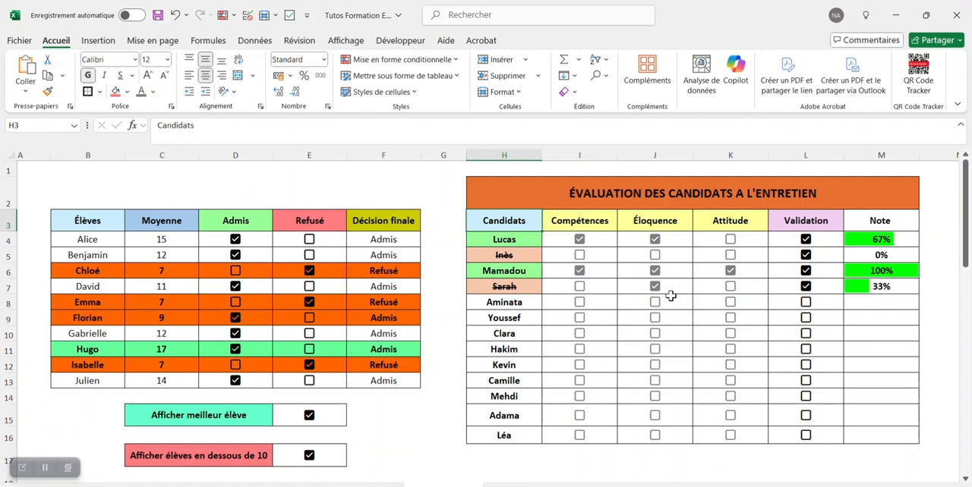
click(581, 307)
click(807, 307)
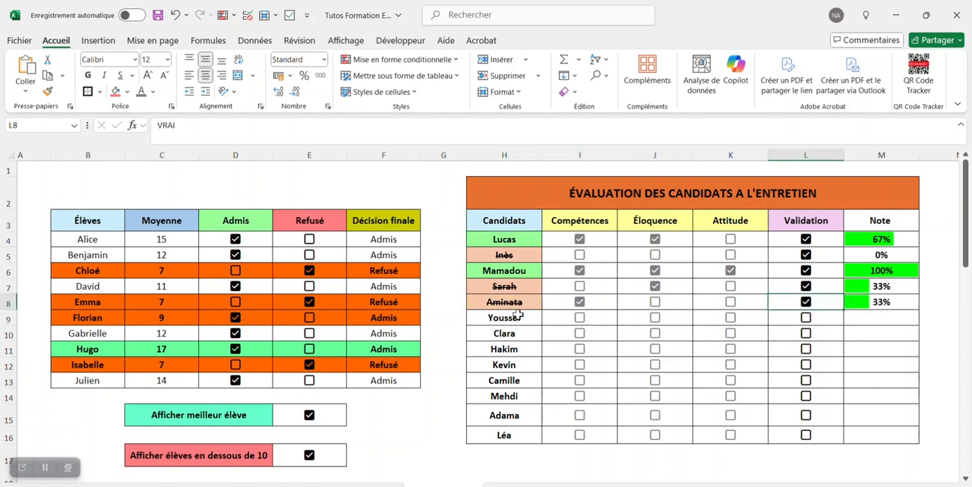
Step: Tick Compétences, Éloquence, Attitude and Validation for the sixth candidate in row 9
click(582, 325)
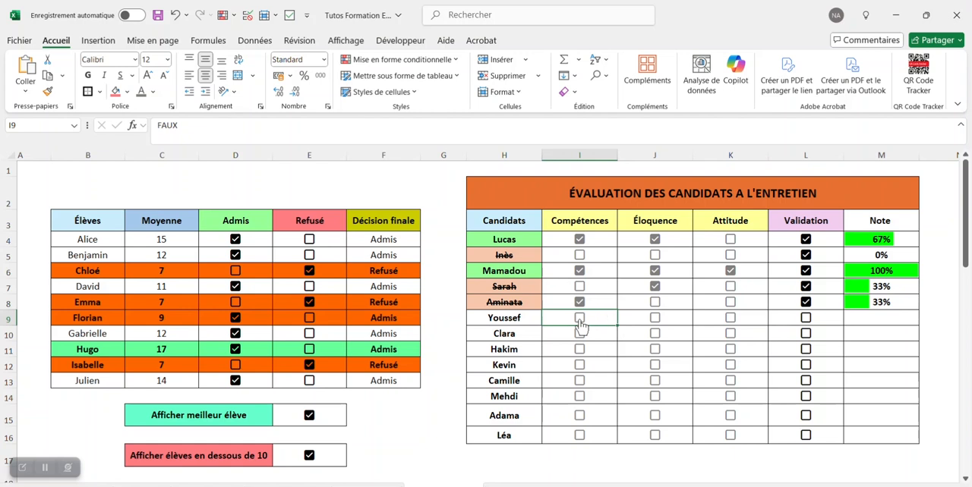
click(581, 323)
click(657, 319)
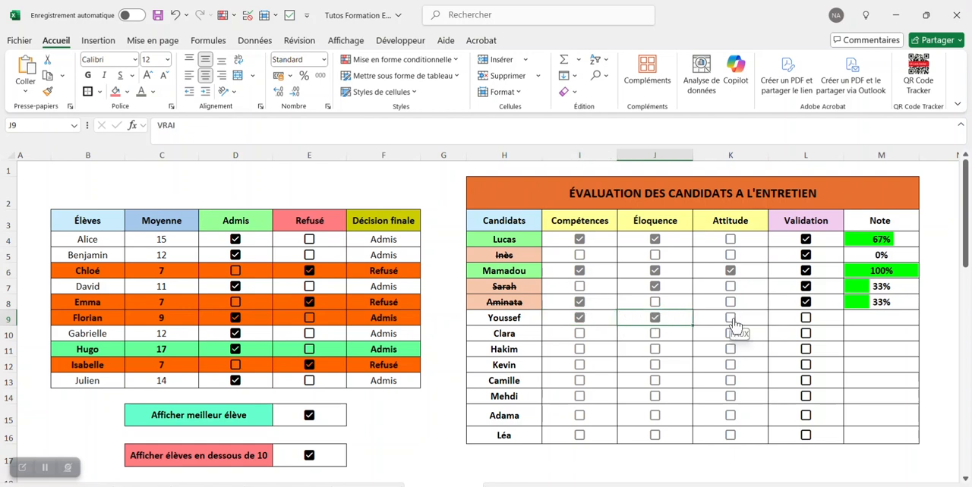
click(733, 321)
click(806, 321)
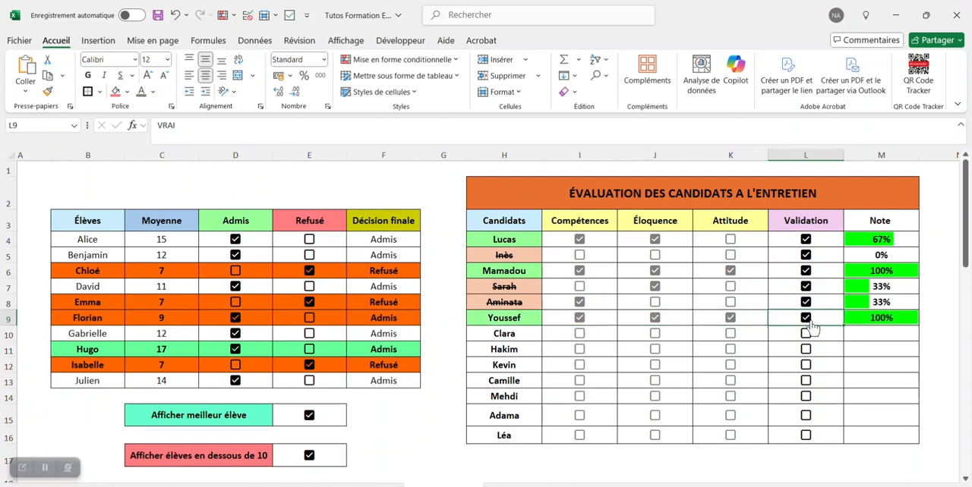
Step: Tick Compétences, Éloquence and Validation for the candidate in row 10, and Éloquence and Validation for the one in row 11
click(580, 334)
click(655, 333)
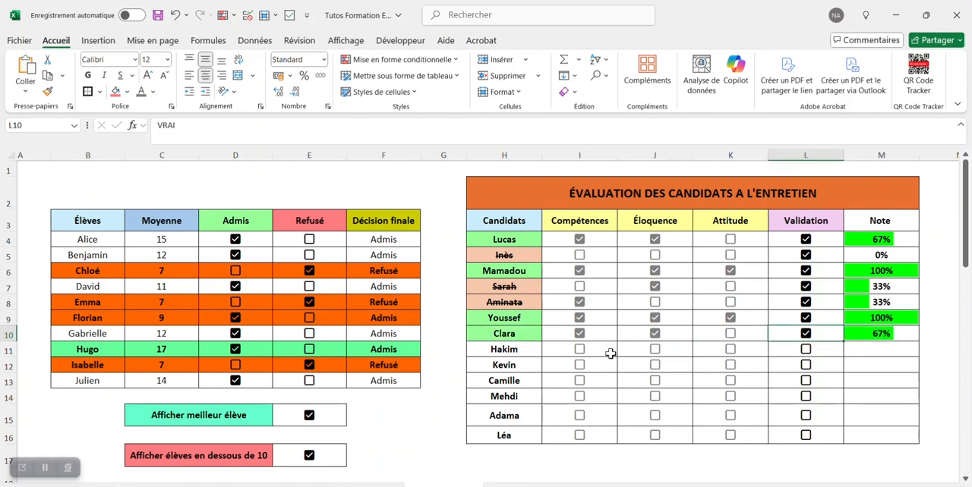
click(655, 349)
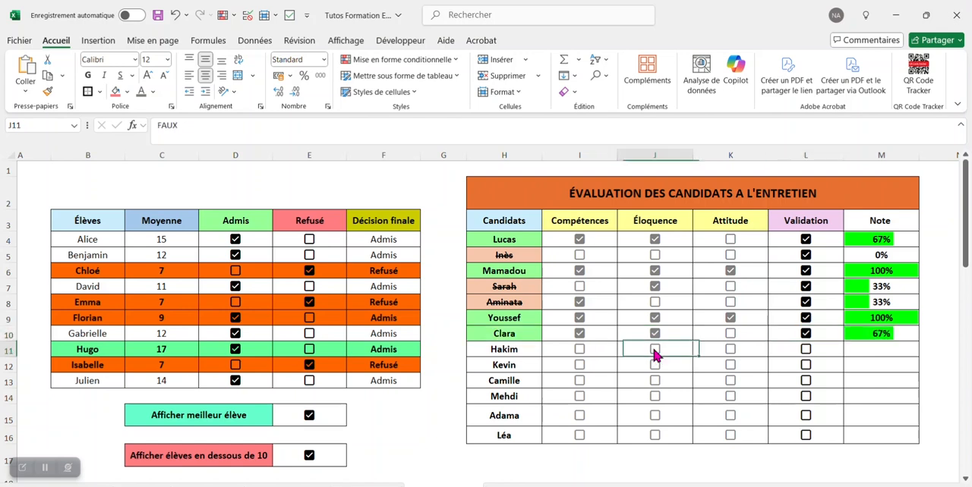
click(806, 350)
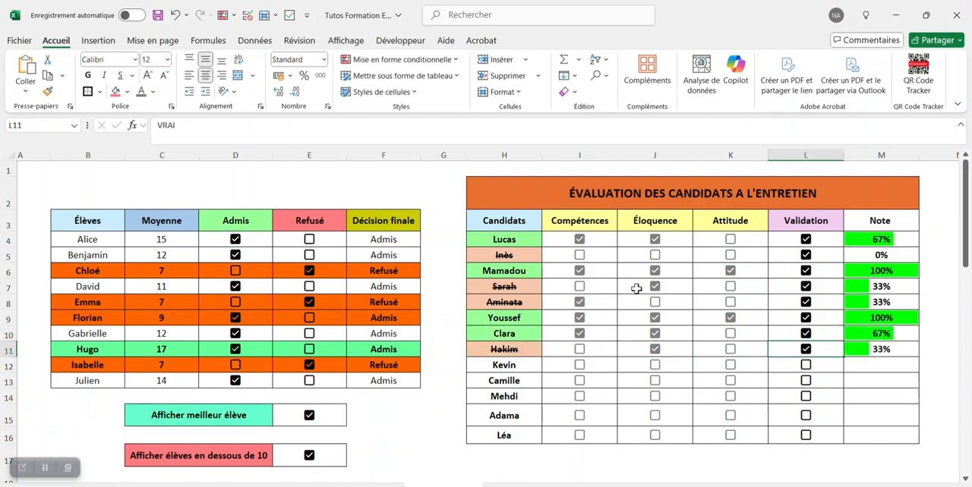